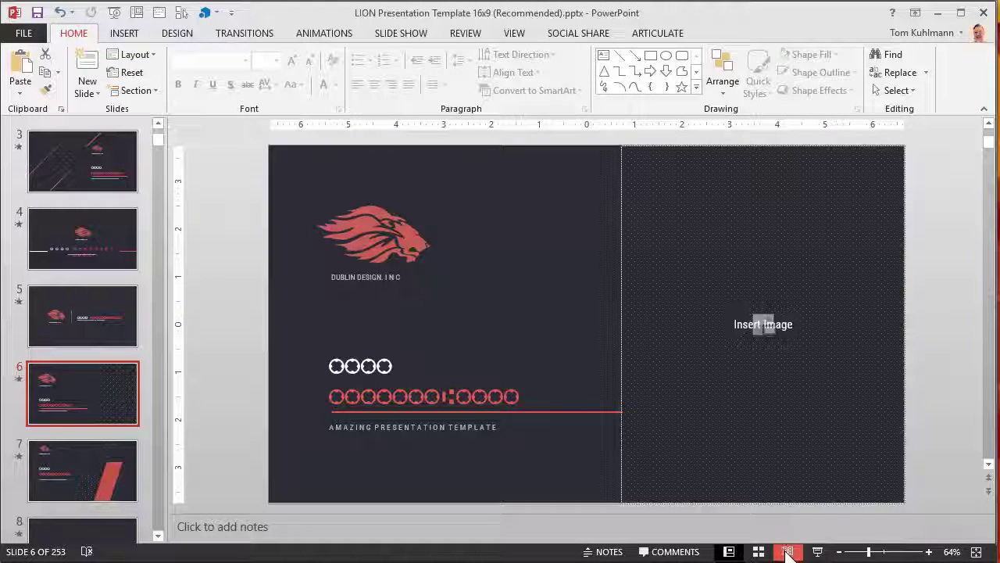
- Preview the current slide full-window, then return to editing and select slide 6
click(788, 552)
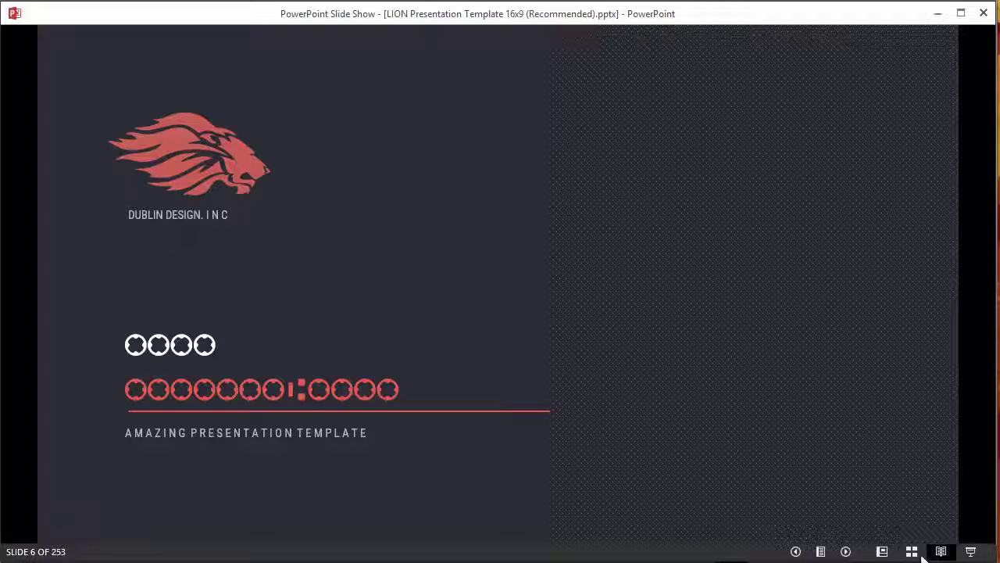
click(882, 551)
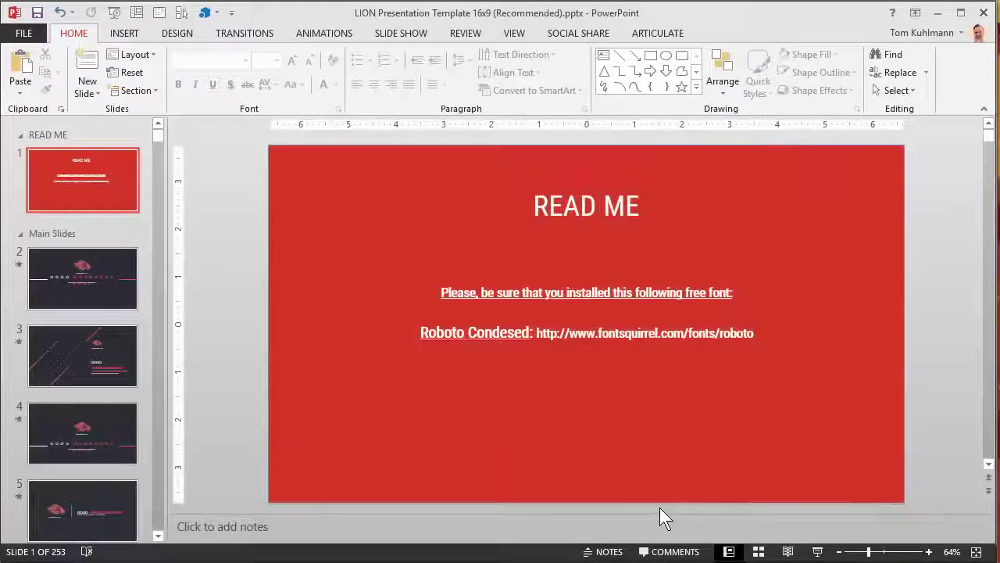
scroll(88, 440, down, 3)
click(93, 437)
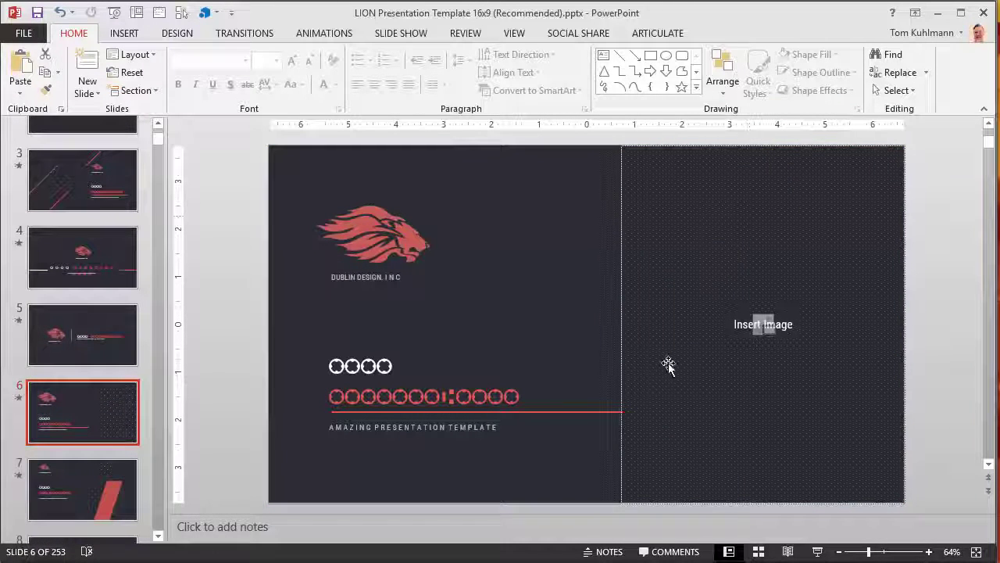
- Fill slide 6's right-hand placeholder with the hands-holding-map photo and go to slide 3
click(762, 325)
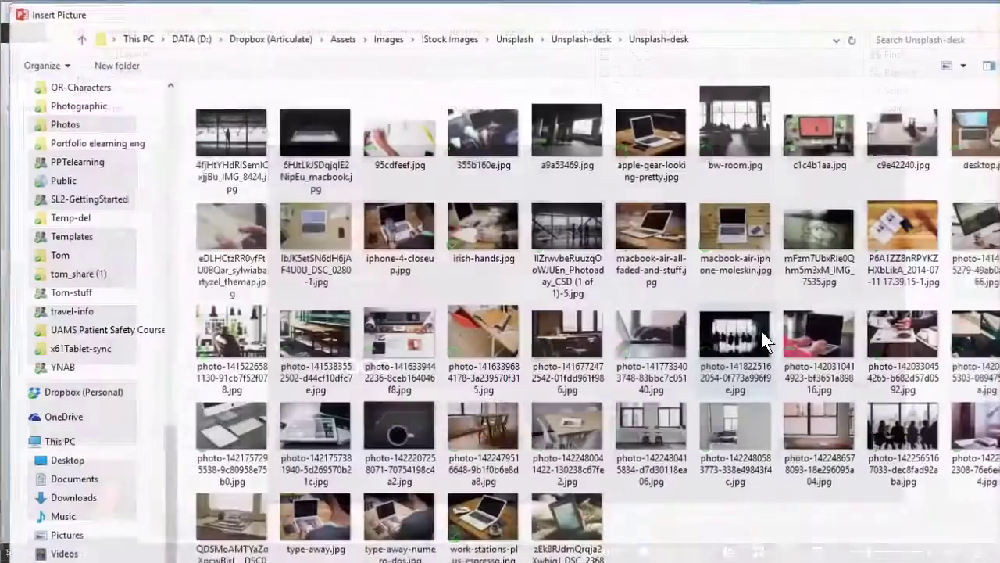
click(234, 234)
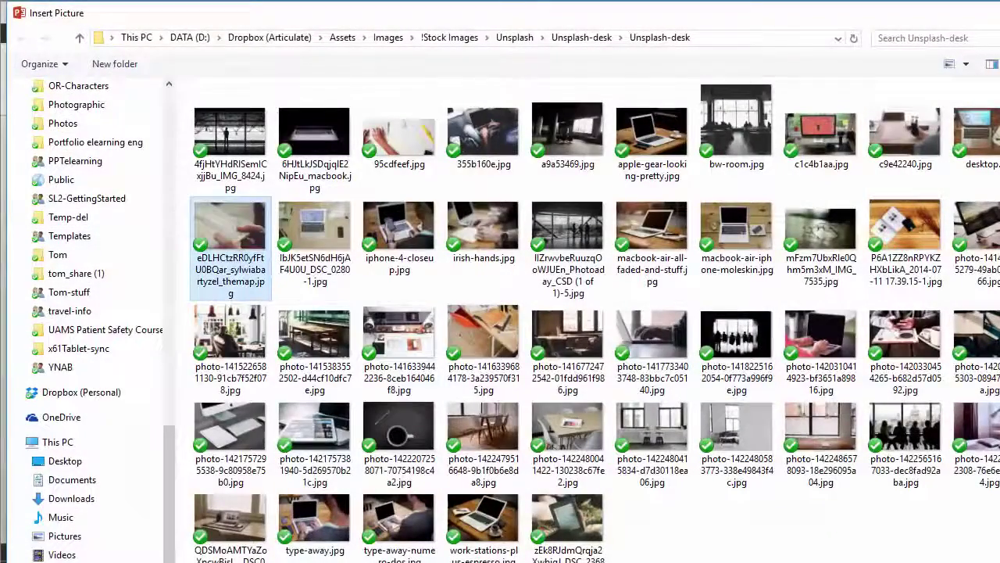
double_click(230, 227)
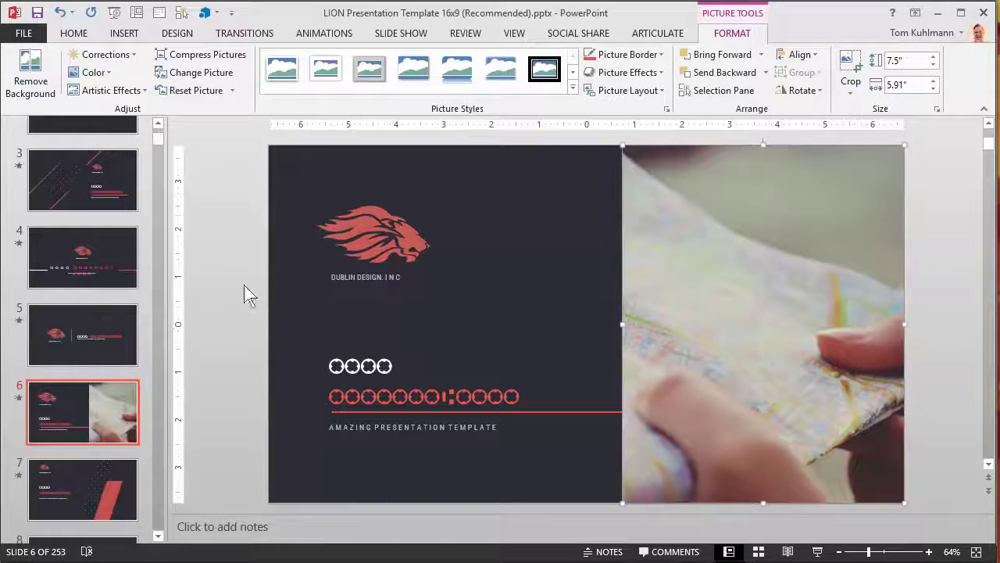
click(86, 201)
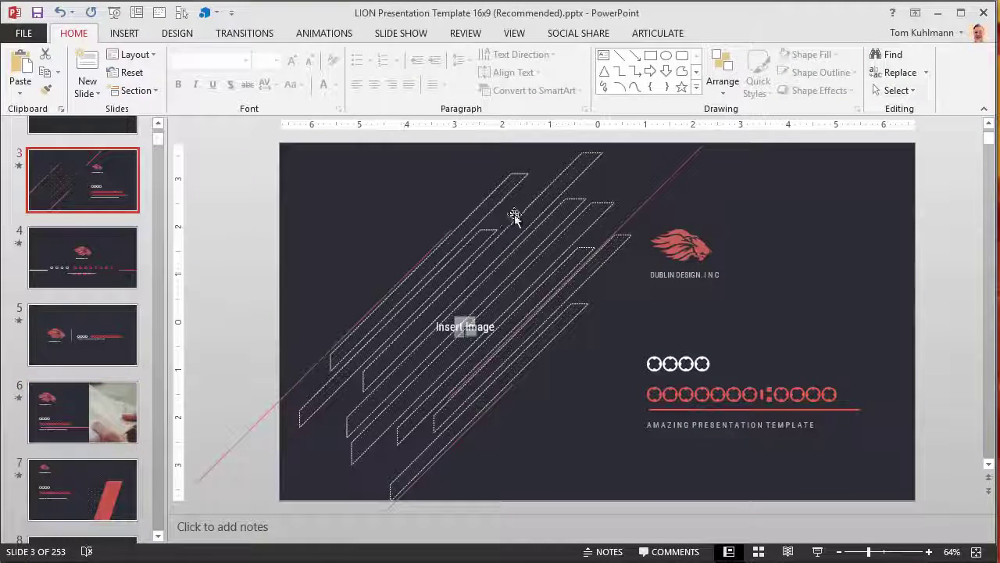
- Insert the hands-holding-map photo into slide 3's slashed diagonal-stripe placeholder
click(462, 330)
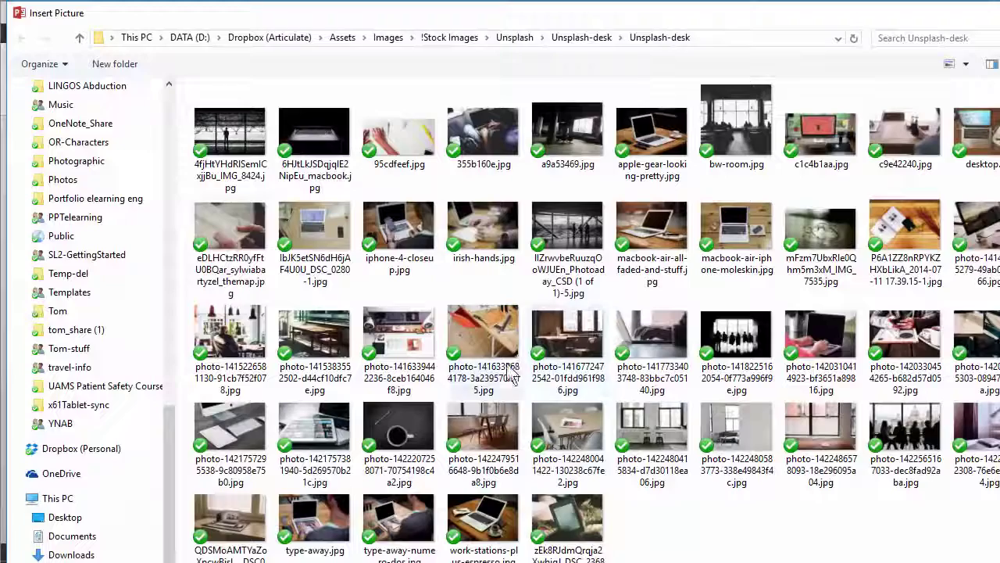
click(238, 239)
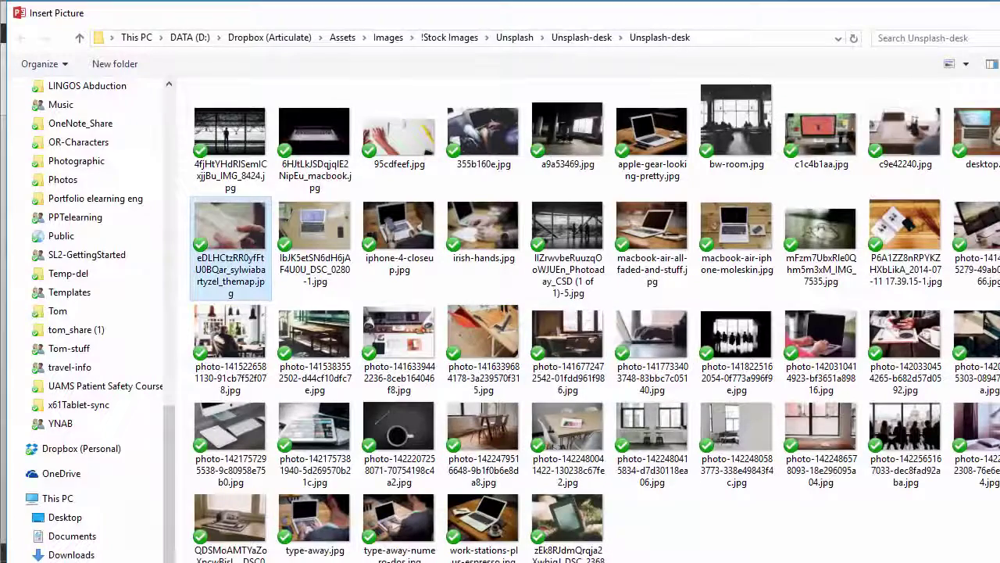
double_click(238, 238)
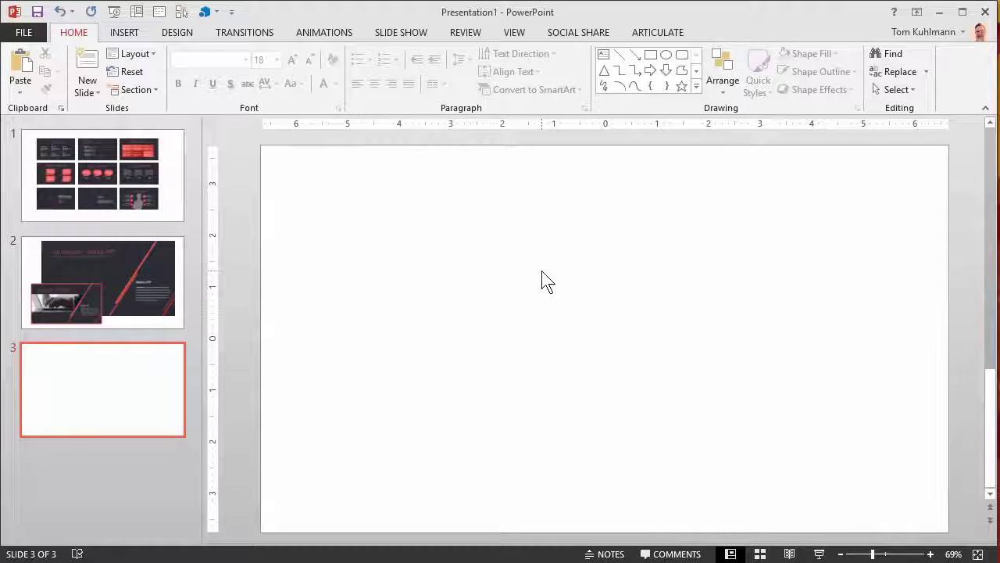
- In Slide Master, draw a Picture placeholder over the blank layout's right half, then close Master View
click(519, 33)
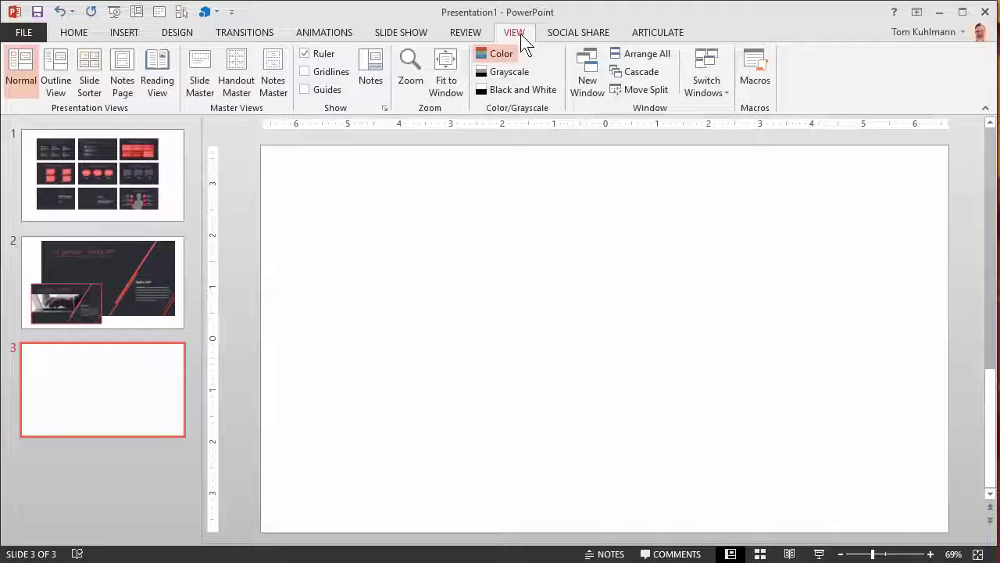
click(197, 86)
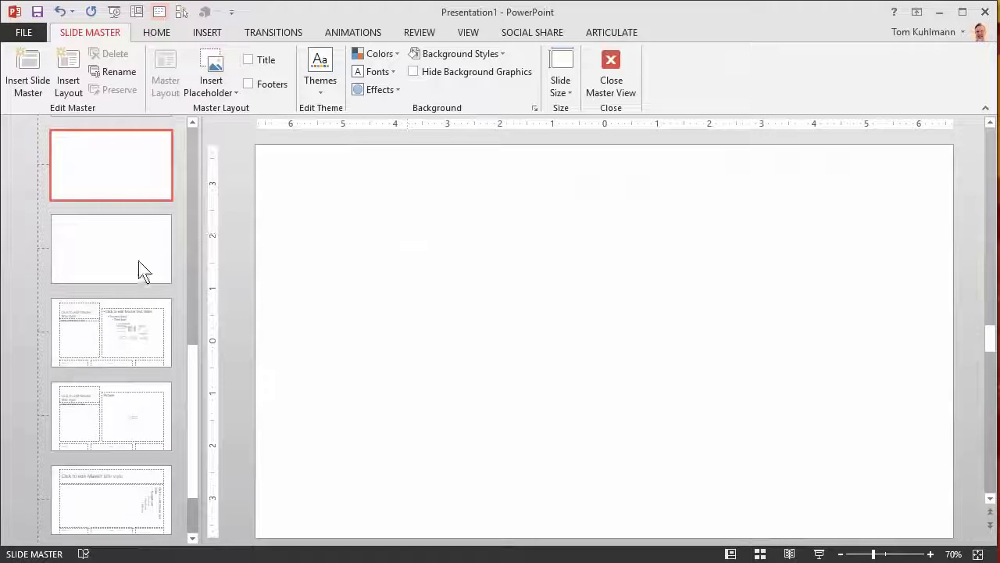
click(113, 170)
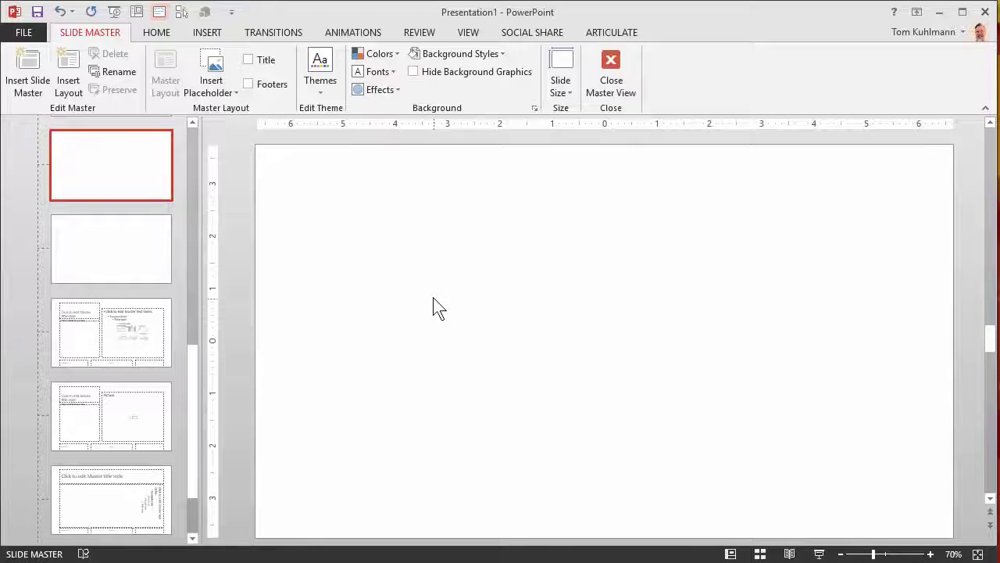
click(235, 92)
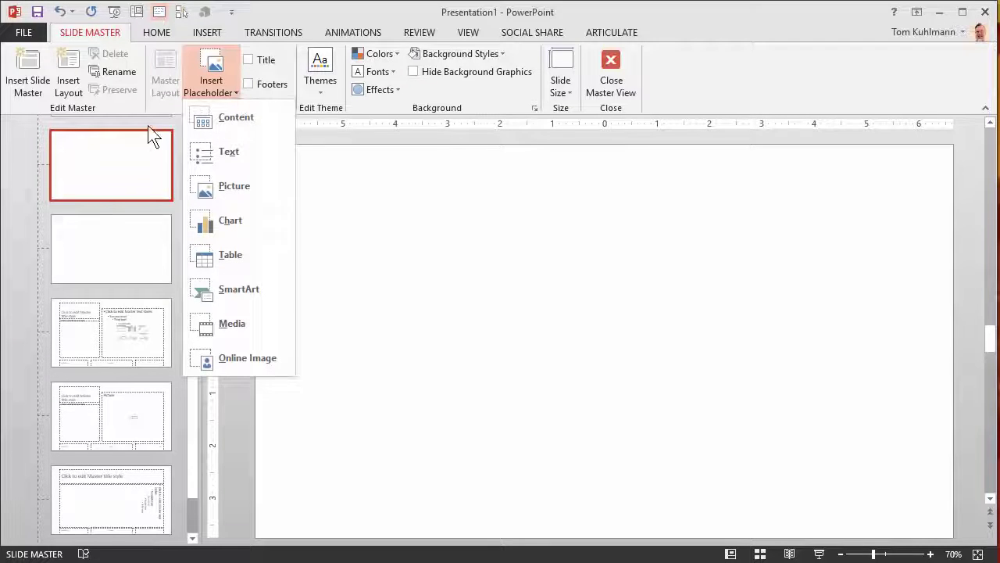
click(212, 189)
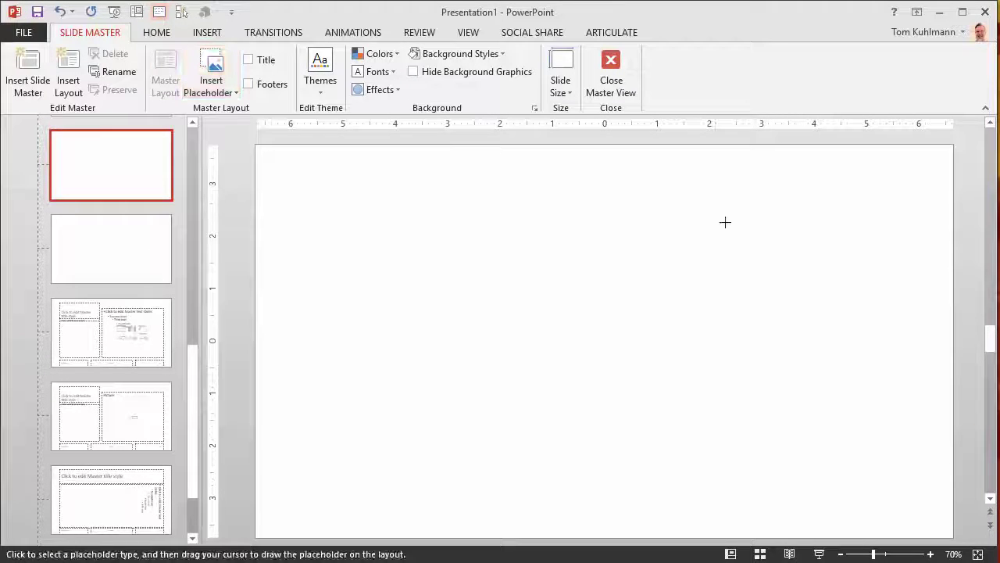
mouse_move(607, 144)
mouse_down()
mouse_move(683, 211)
mouse_move(880, 487)
mouse_move(954, 538)
mouse_up()
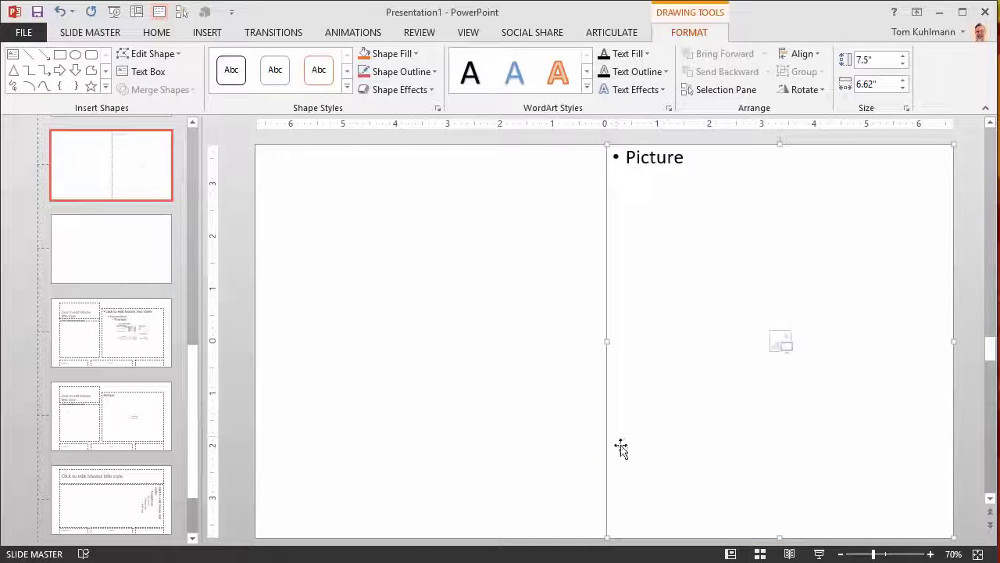
click(485, 343)
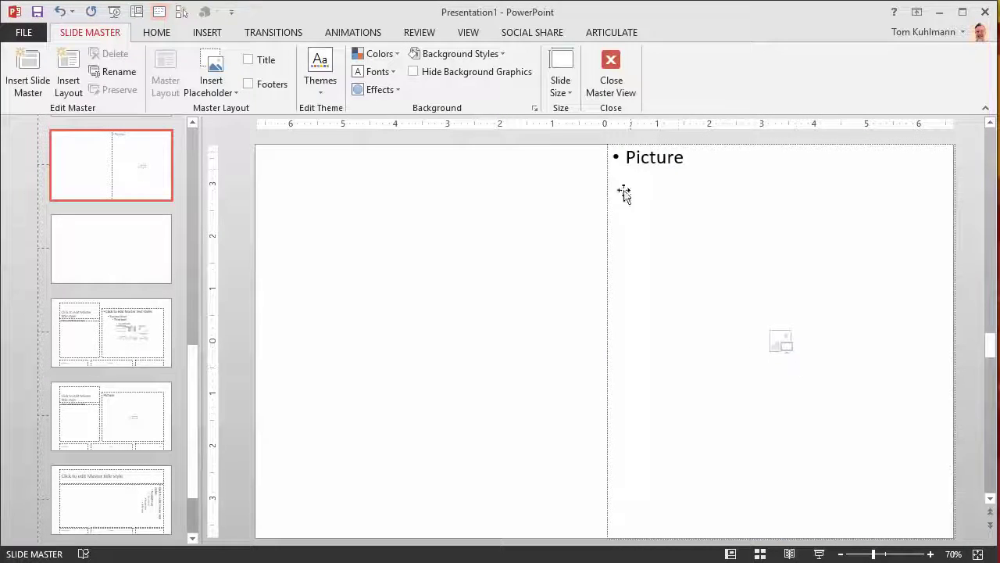
click(611, 64)
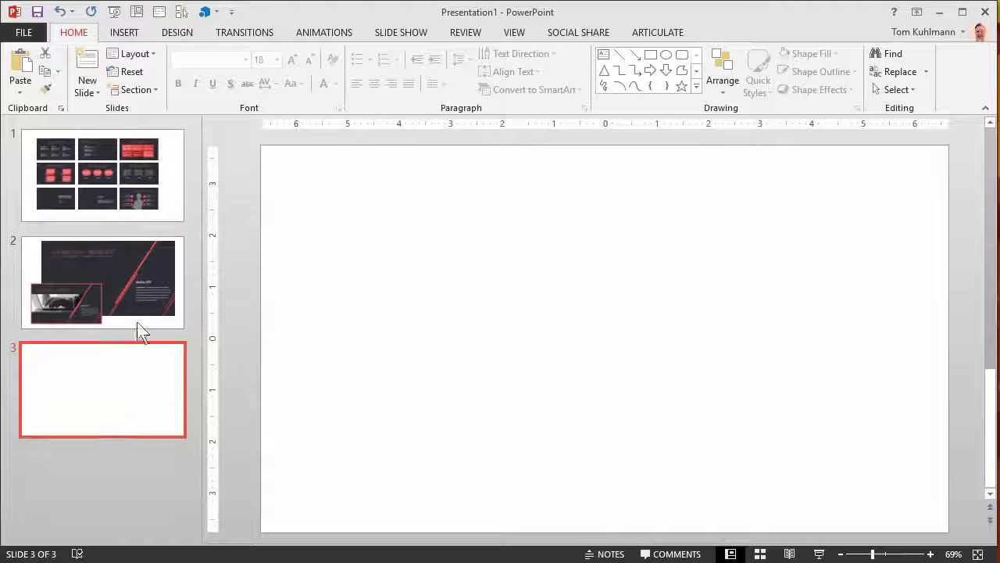
- Apply the right-half picture layout to slide 3 and fill a left text box using =lorem()
click(155, 53)
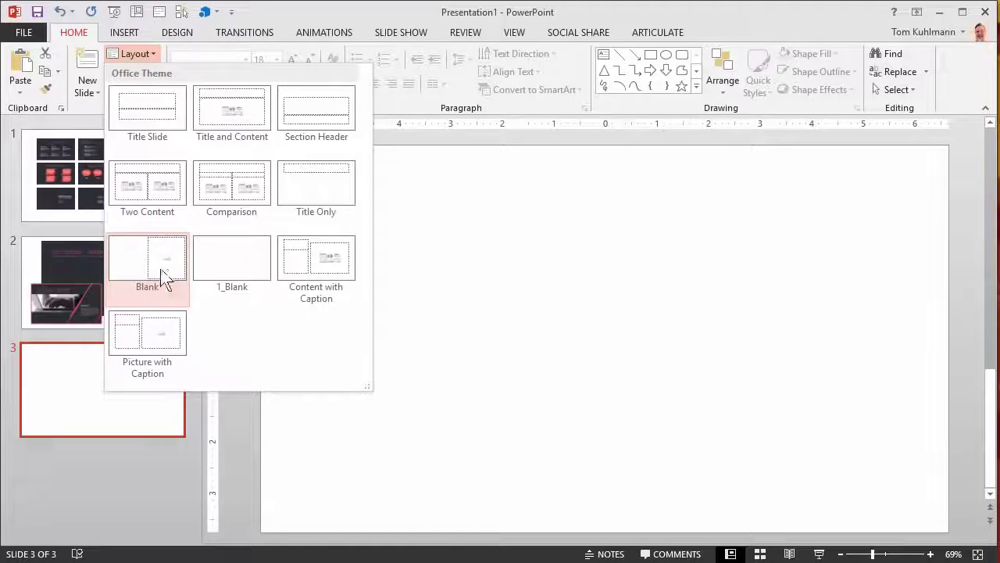
click(153, 262)
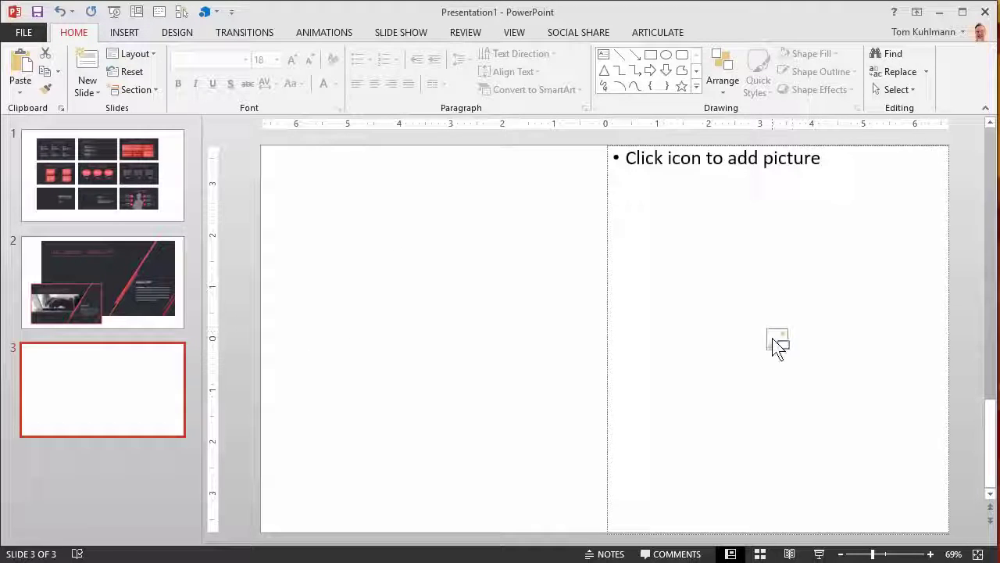
click(603, 55)
drag(279, 185, 586, 436)
text(=lor)
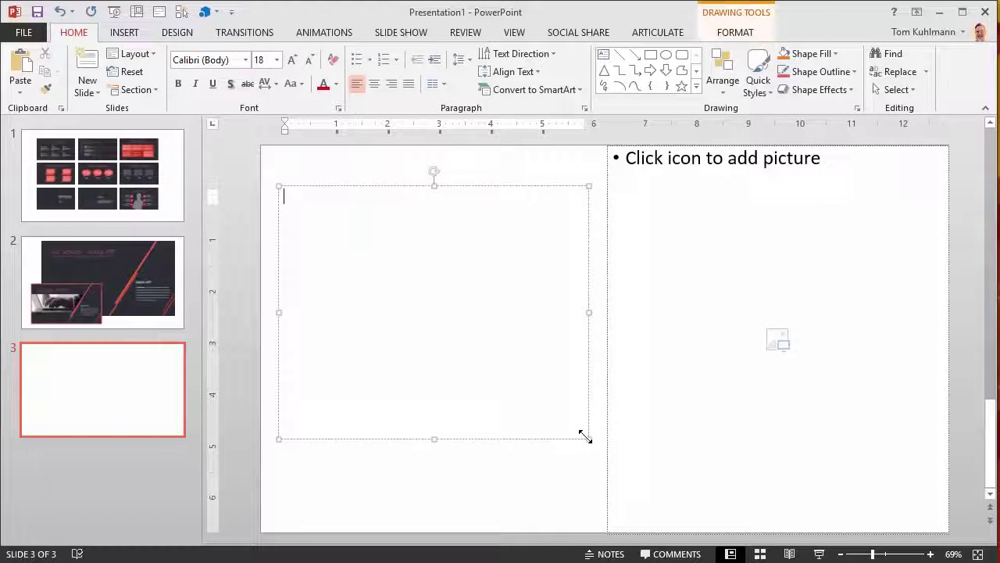
text(em())
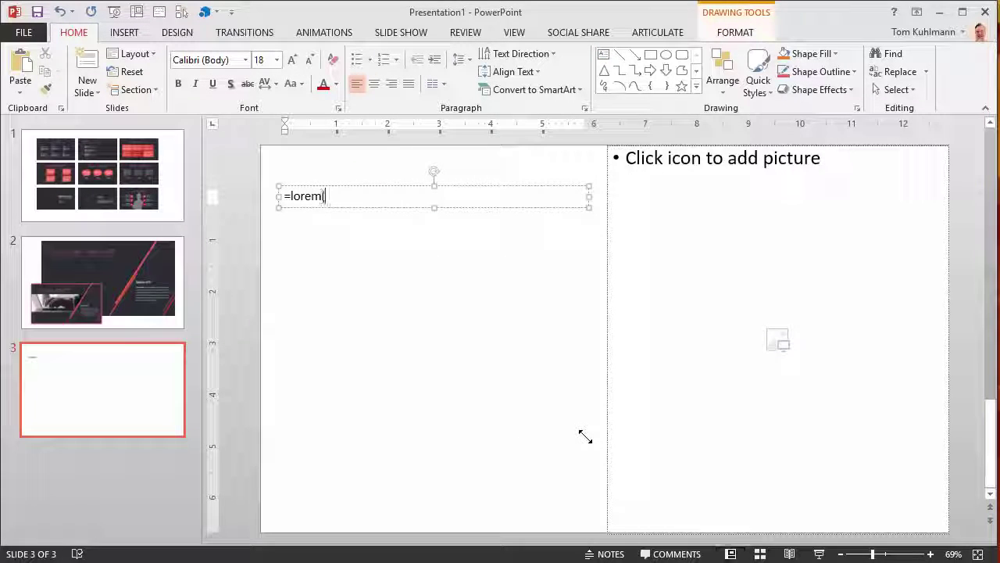
key(Return)
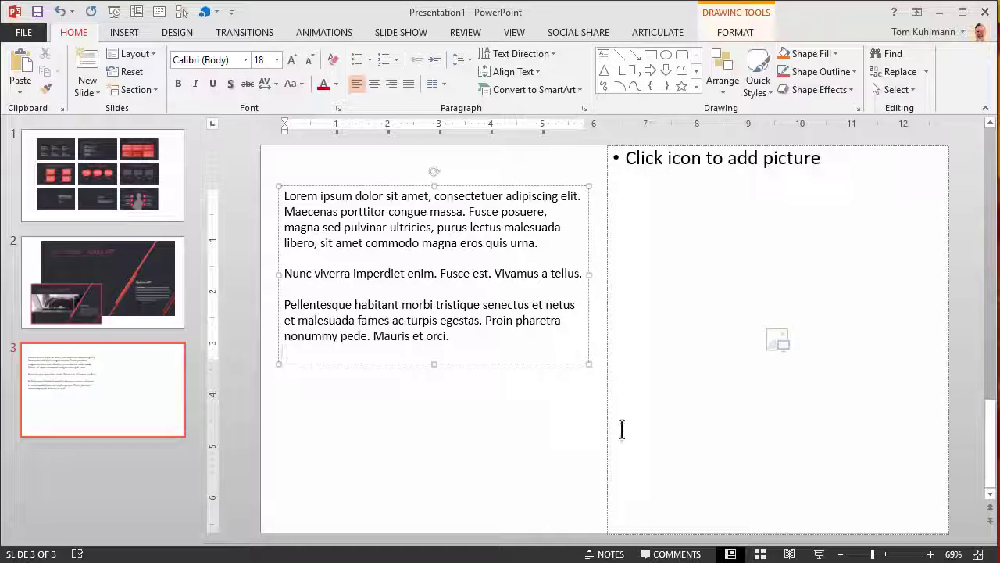
click(500, 455)
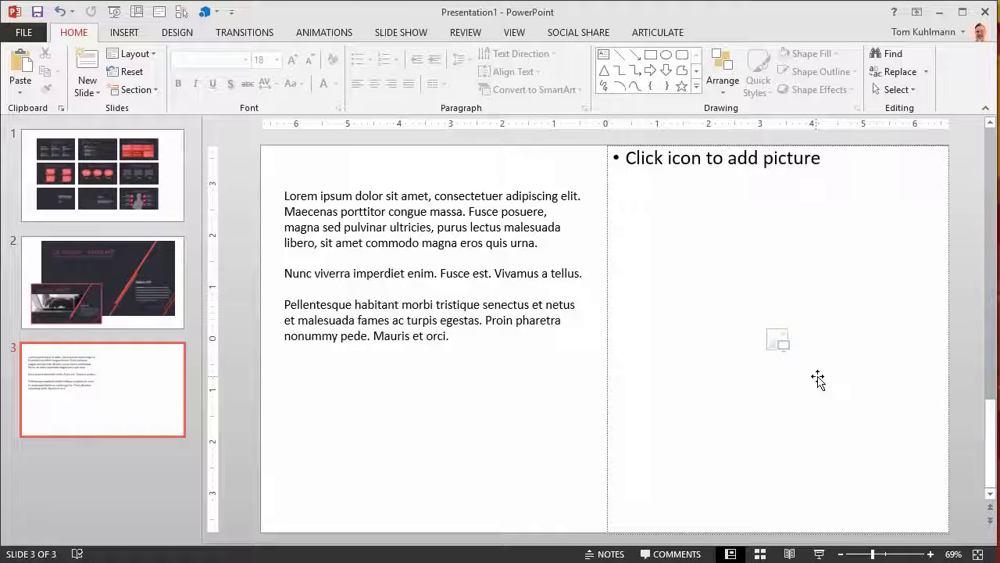
click(789, 554)
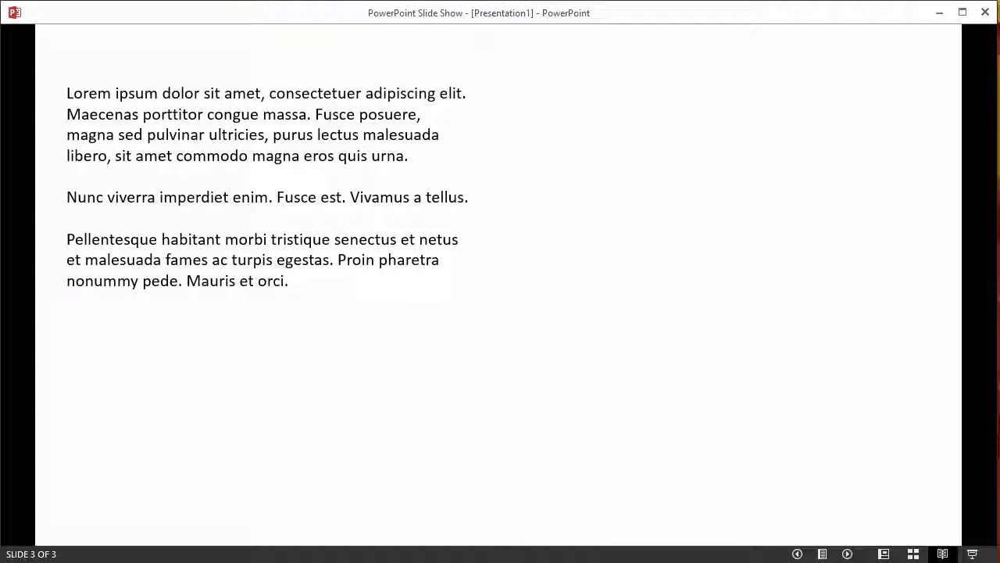
click(884, 555)
click(112, 424)
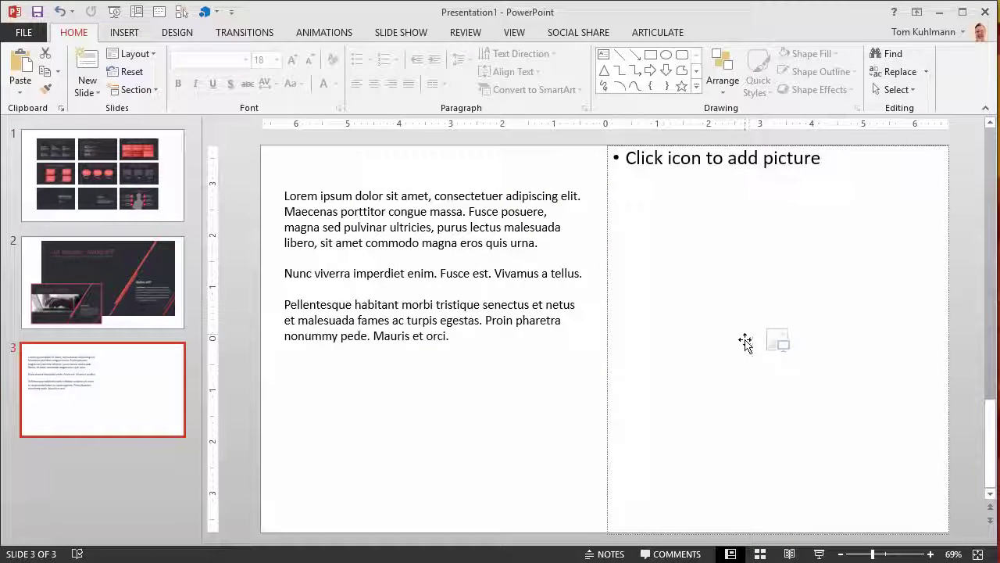
- In Slide Master, give the layout's picture placeholder a blue dotted pattern fill, then close Master View
click(515, 34)
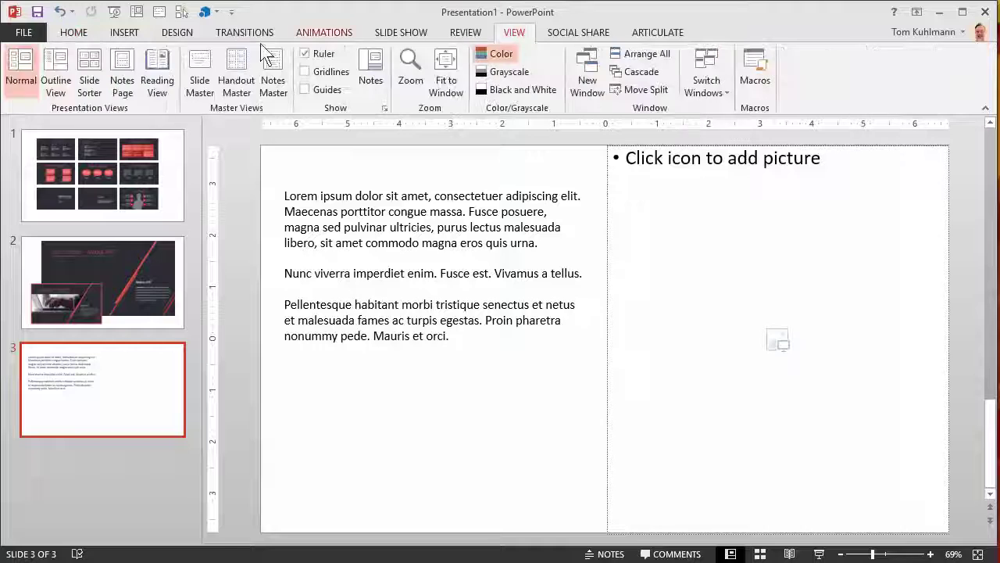
click(205, 82)
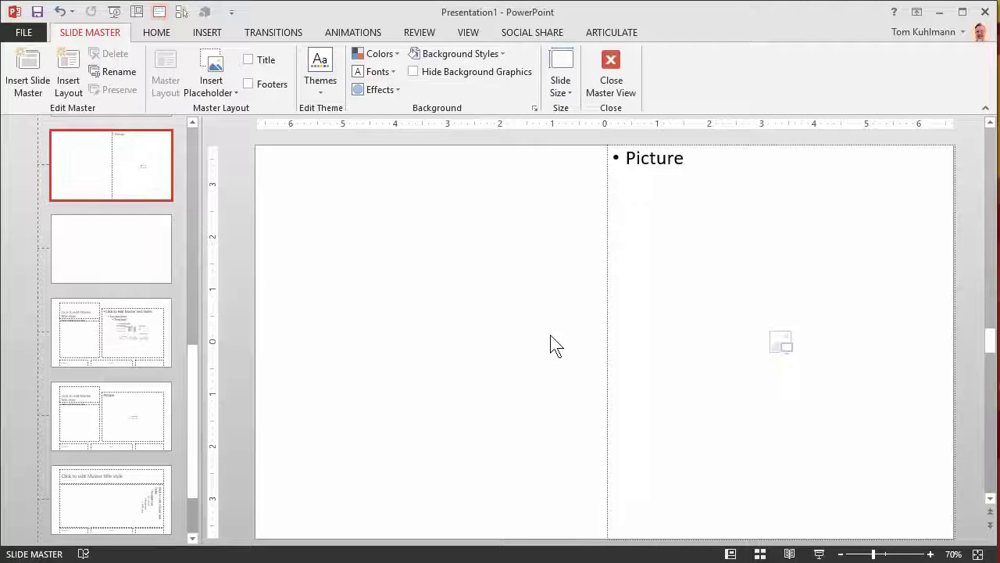
click(607, 329)
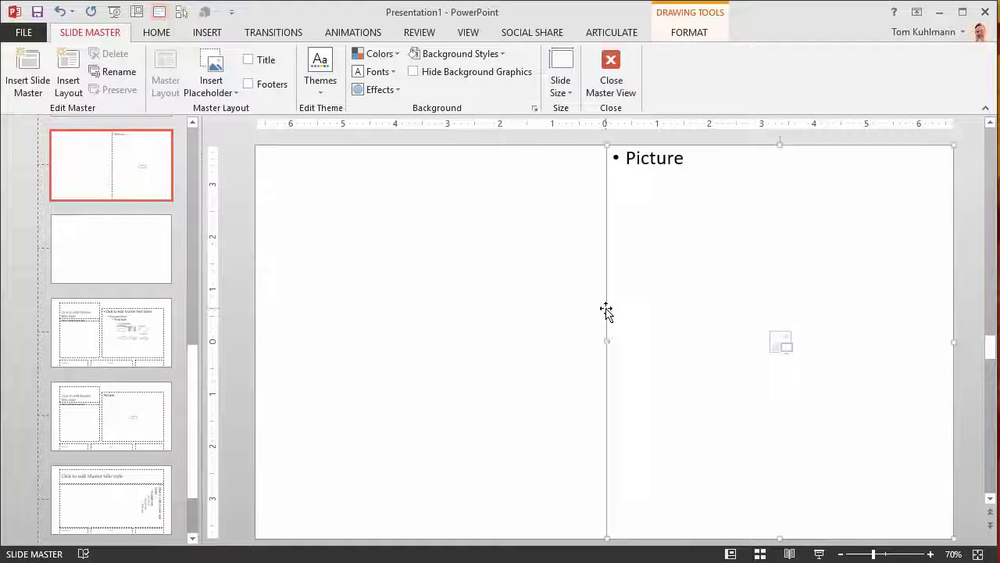
right_click(607, 311)
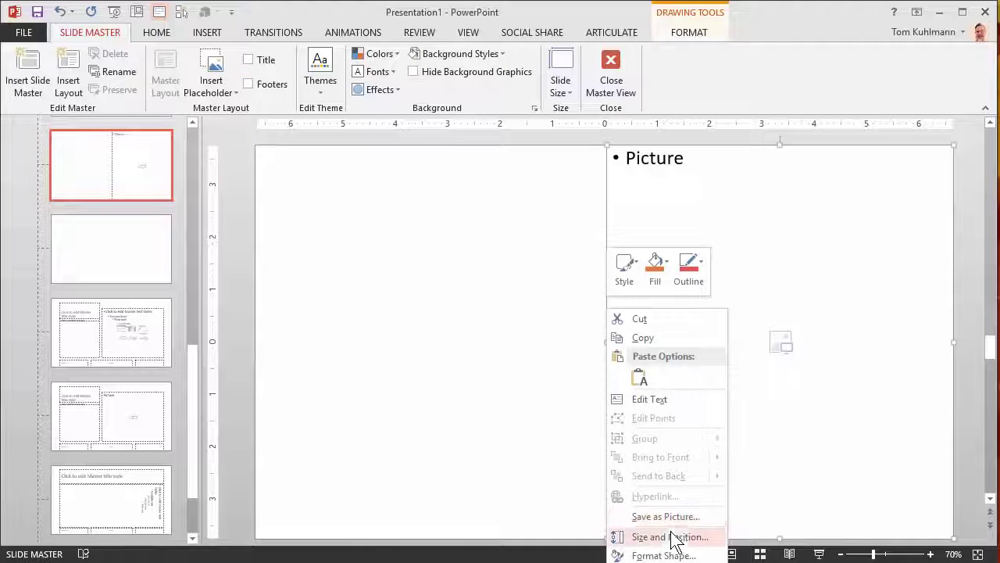
click(664, 554)
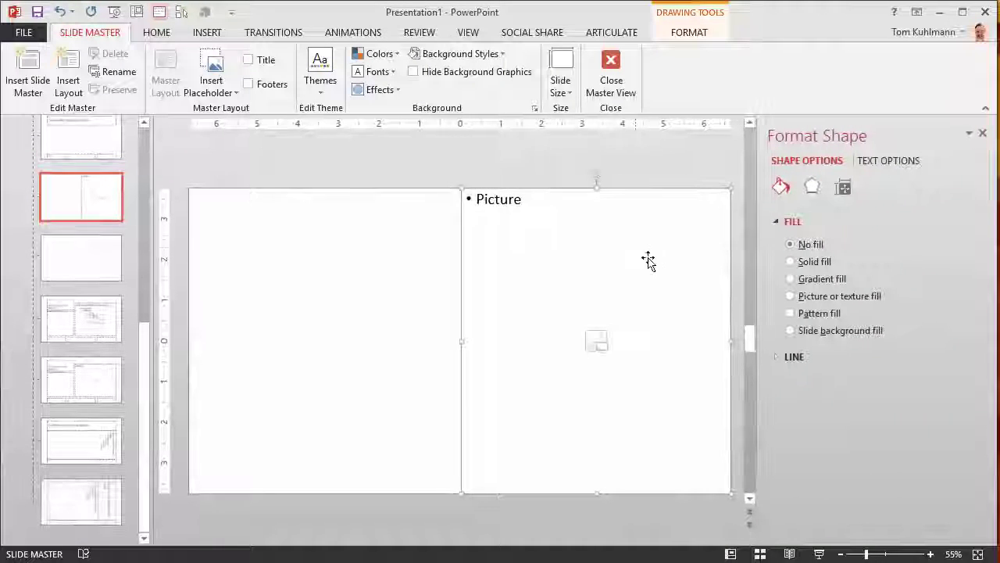
click(790, 312)
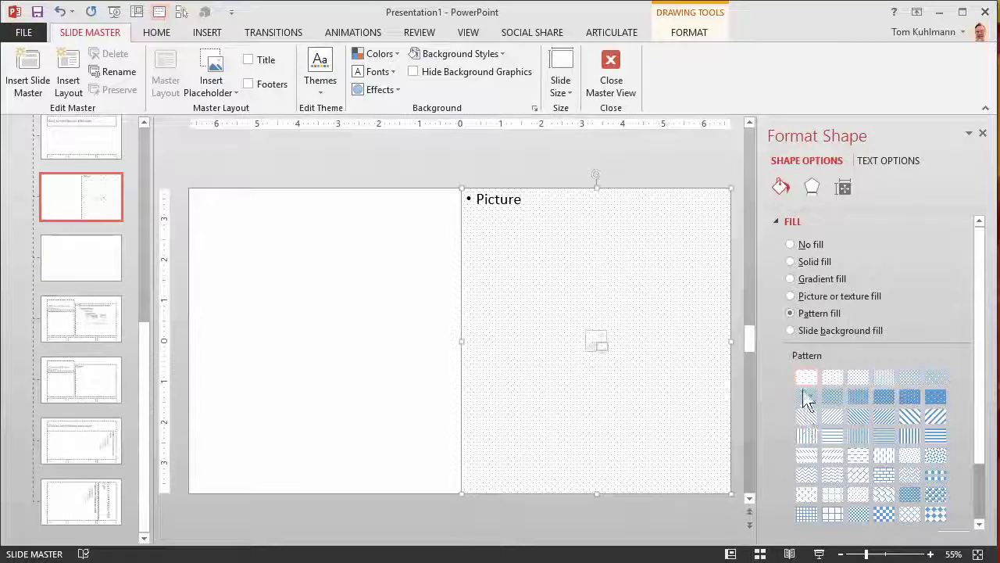
click(832, 377)
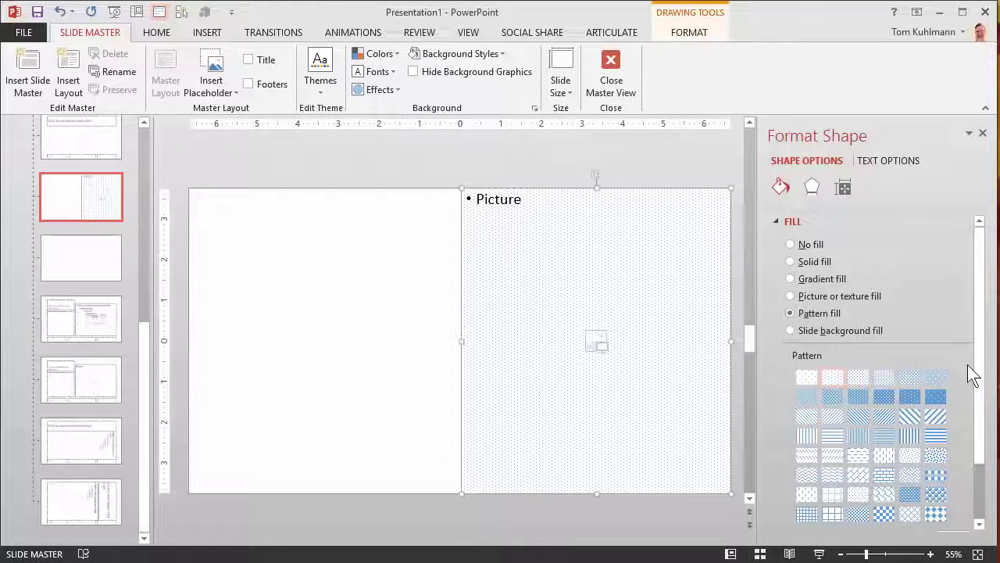
drag(980, 356, 985, 425)
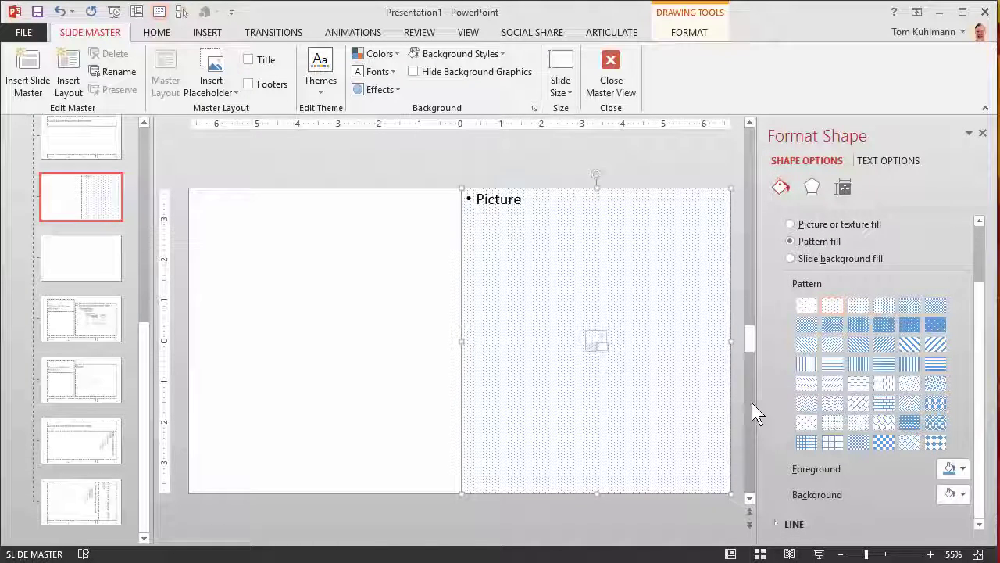
click(934, 326)
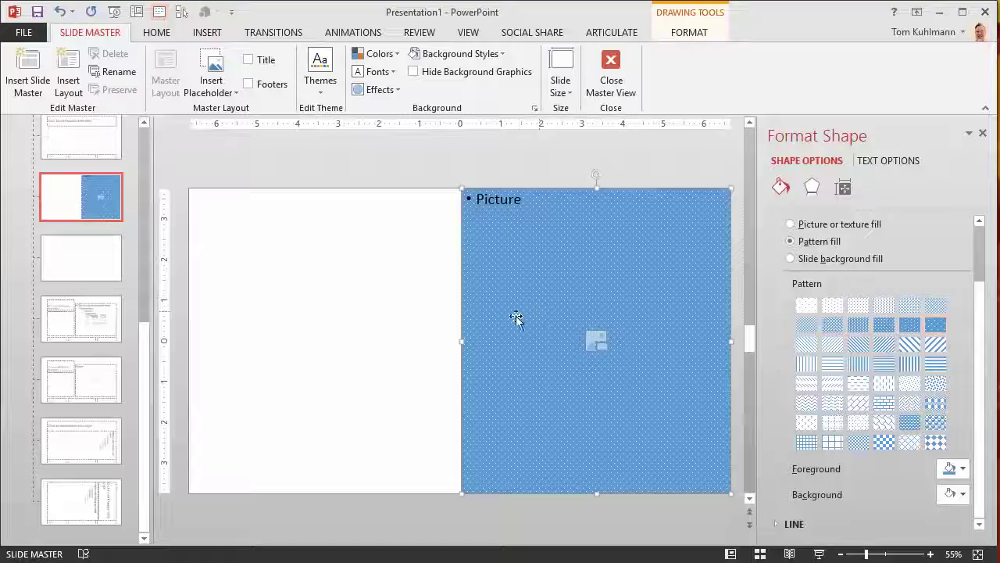
click(610, 74)
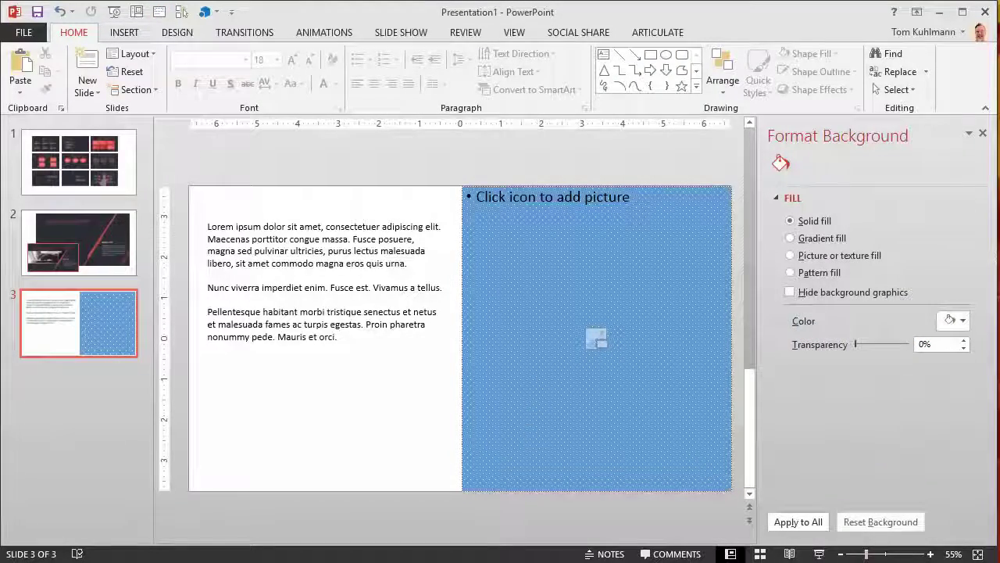
- Show slide 3 in Reading View to check the blue dotted panel beside the text
click(789, 554)
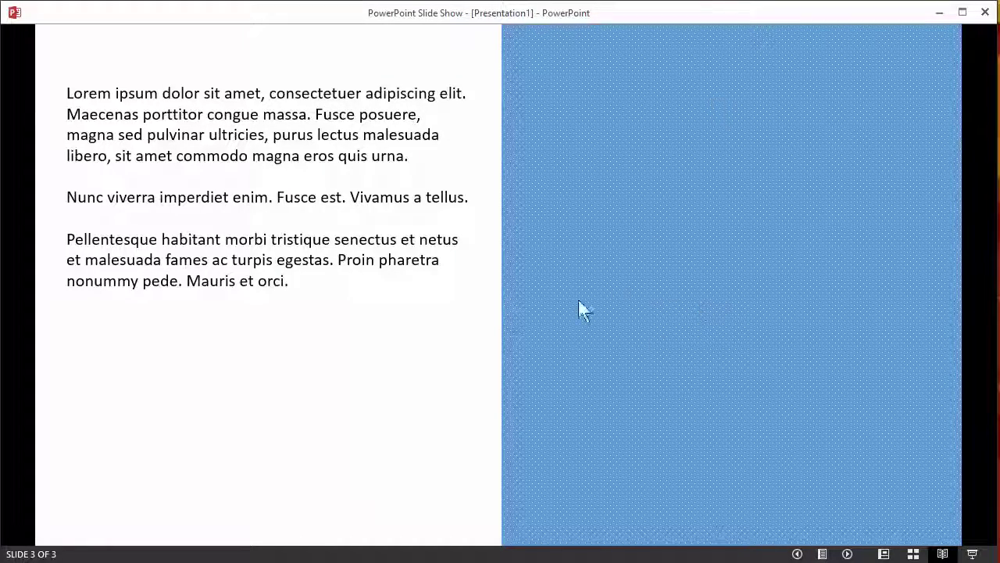
- Back in Normal view, insert the map photo into slide 3's placeholder, then remove it again
click(884, 553)
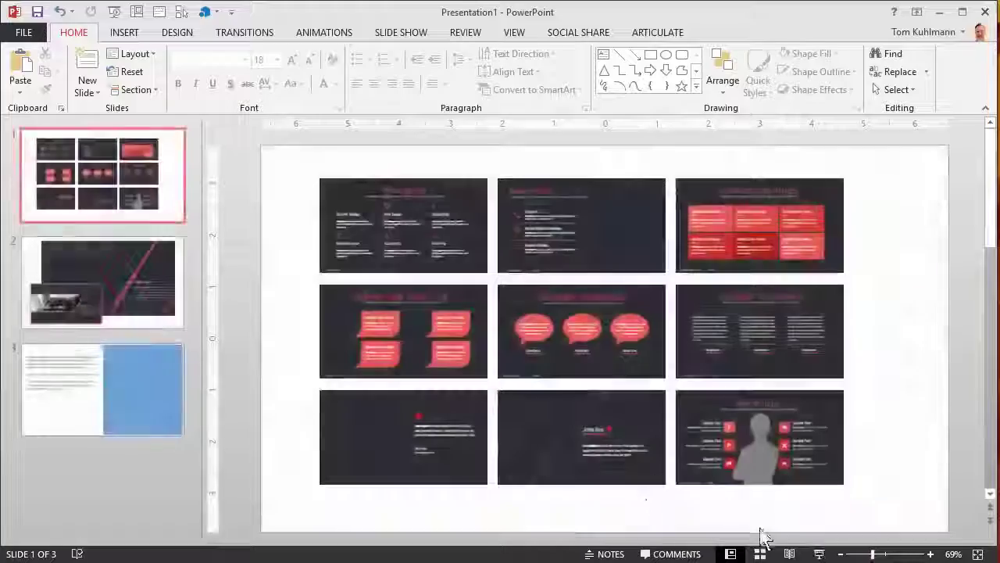
click(135, 433)
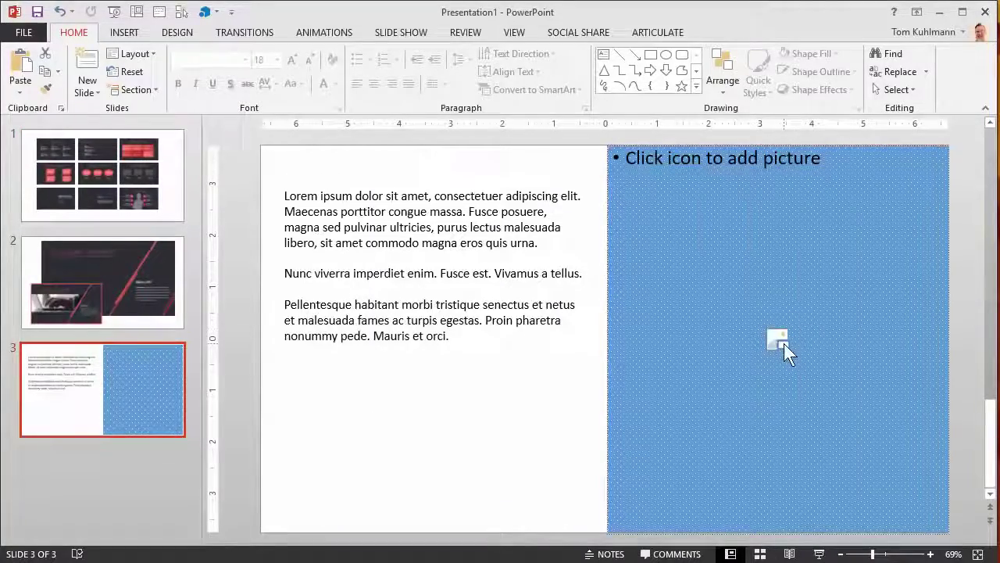
click(784, 343)
click(210, 225)
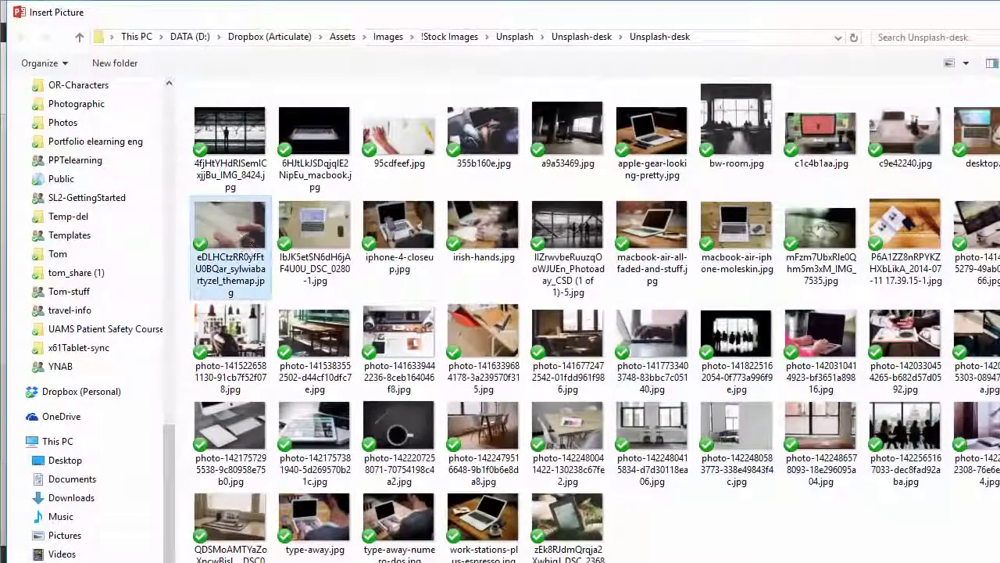
double_click(244, 283)
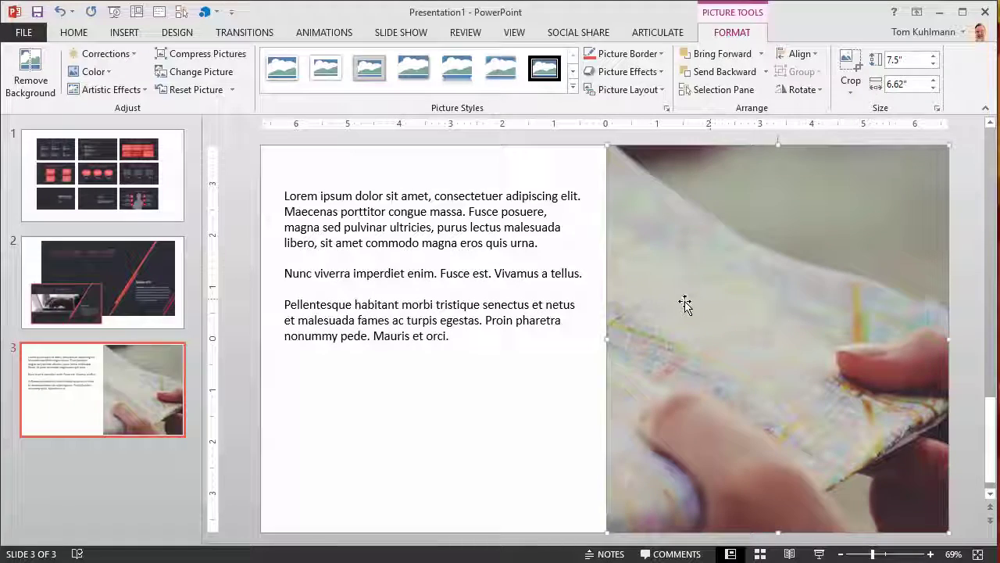
key(Delete)
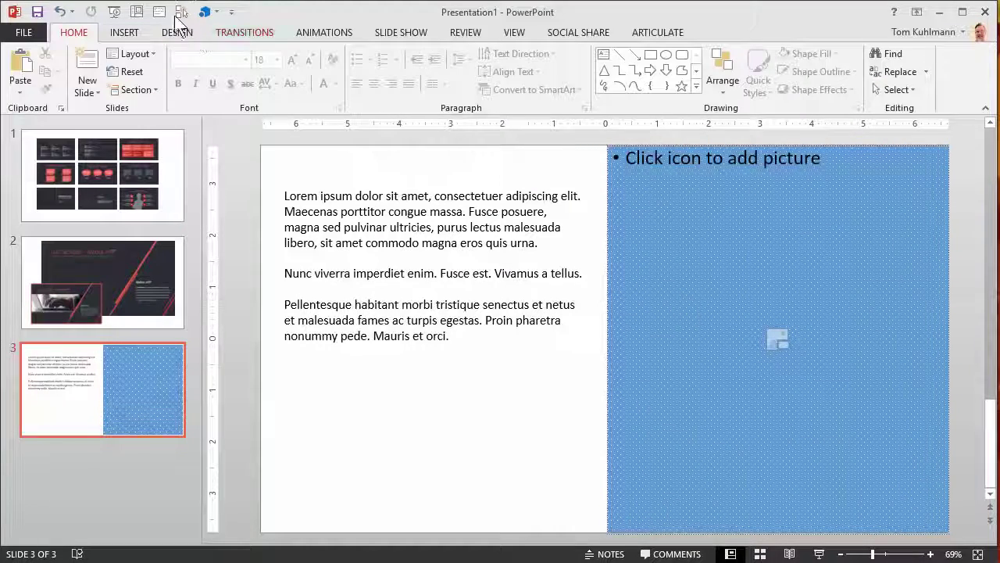
- Switch the master layout's picture placeholder from dotted pattern to solid blue fill
click(512, 33)
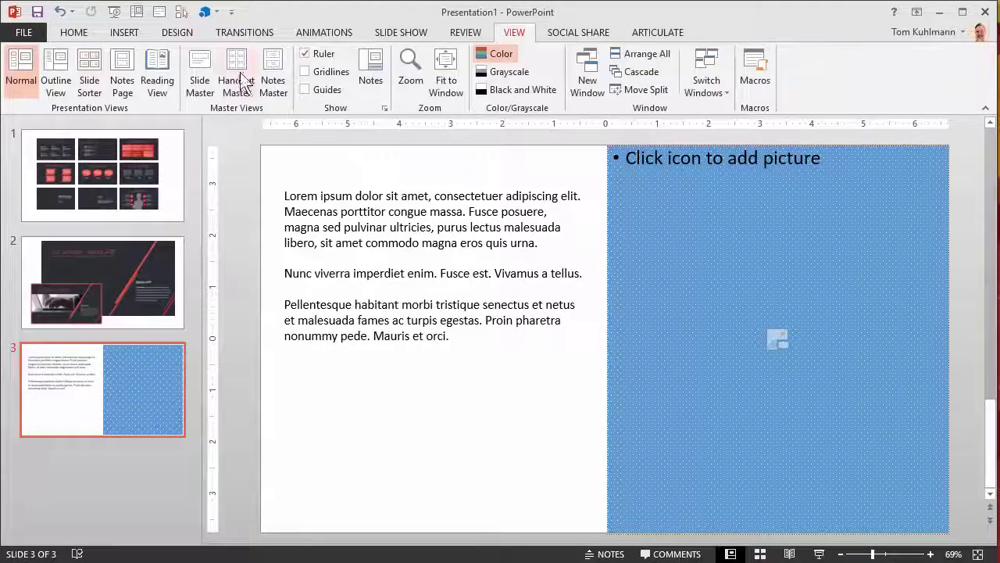
click(203, 62)
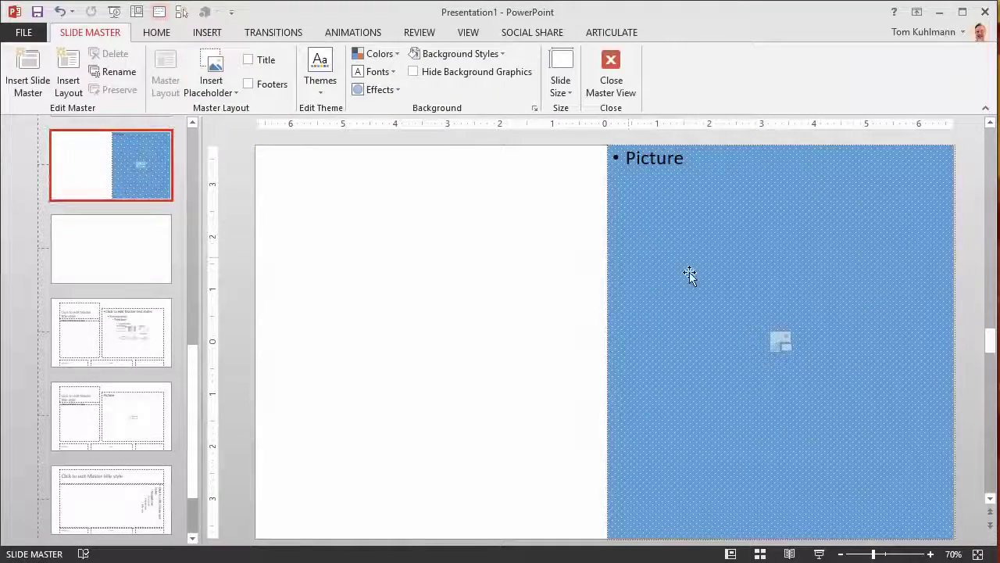
right_click(610, 266)
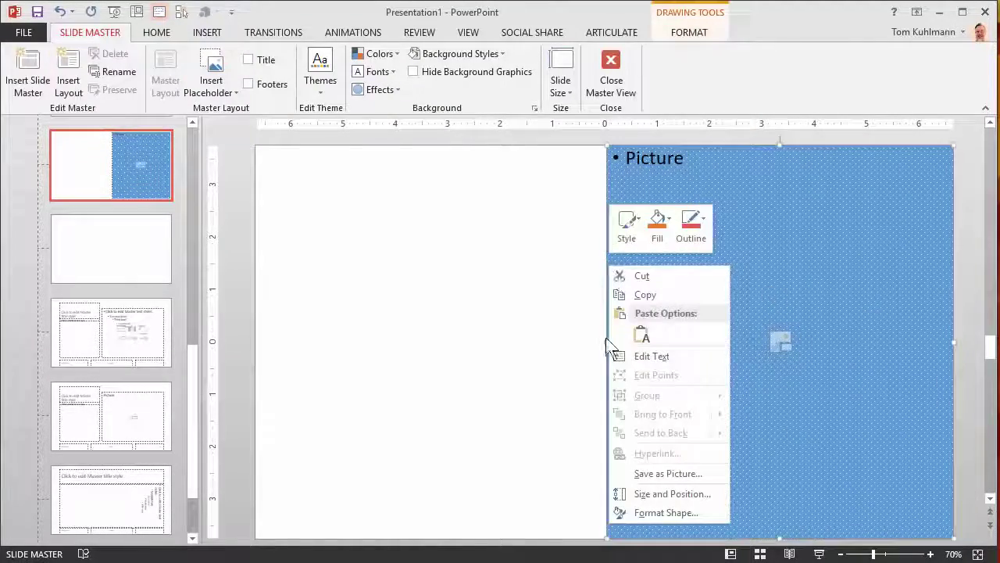
click(635, 512)
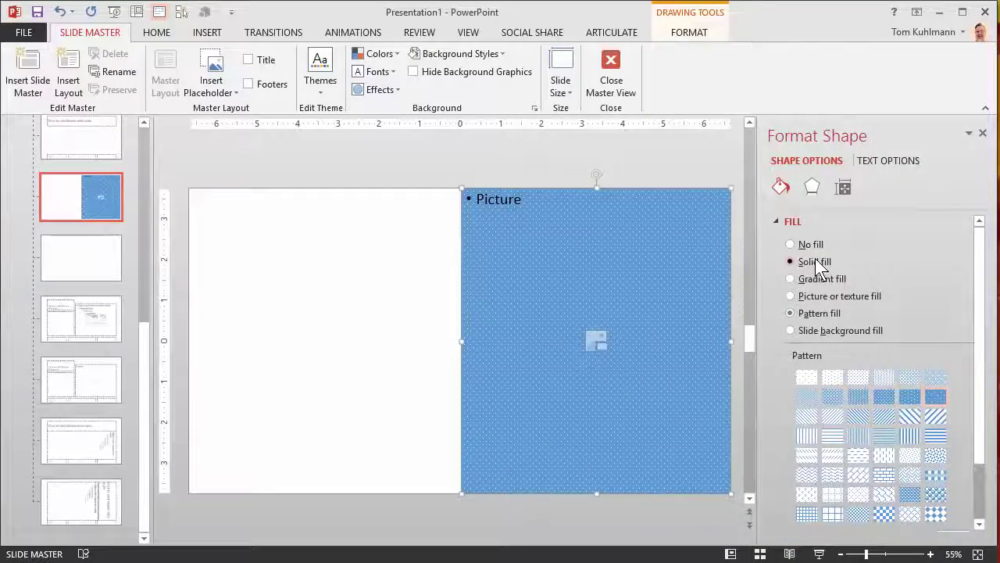
click(815, 260)
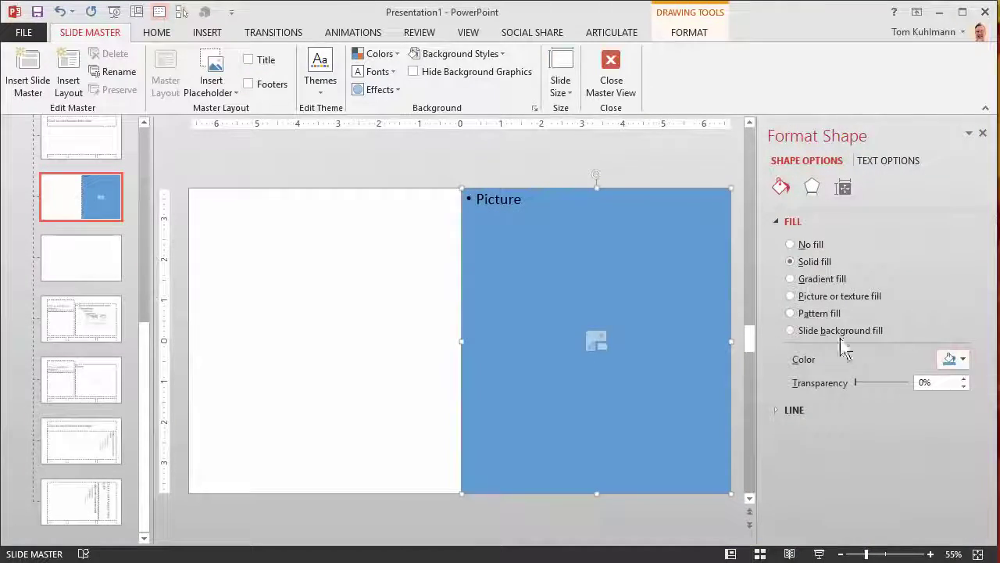
click(611, 77)
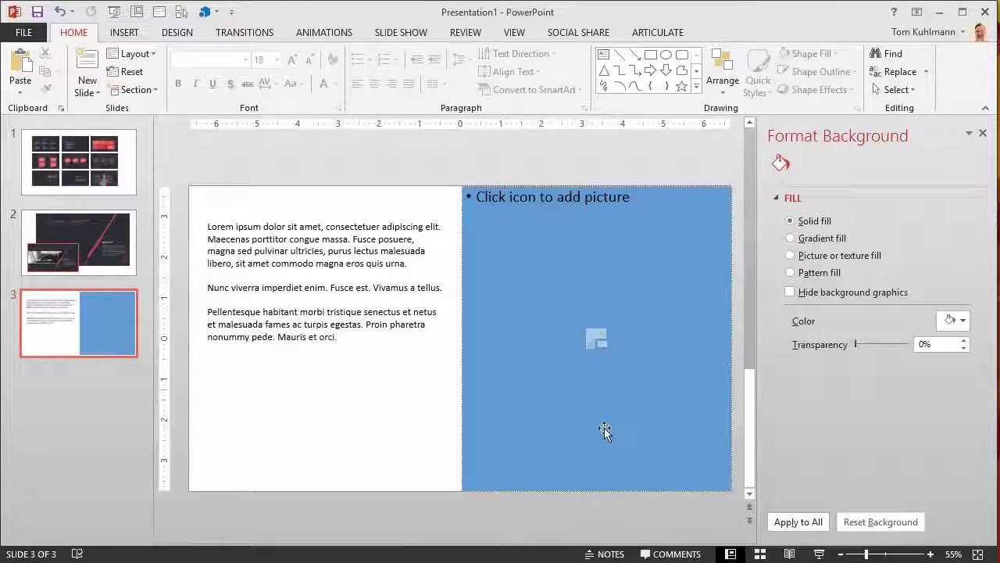
- Place the hands-holding-map photo in slide 3's right-half placeholder beside the lorem ipsum text
click(596, 342)
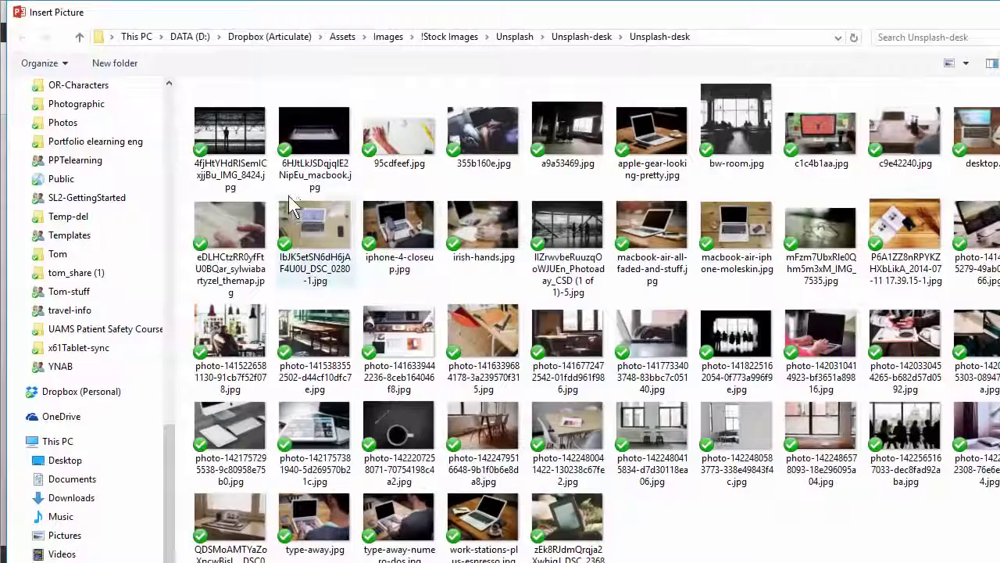
click(235, 234)
double_click(234, 235)
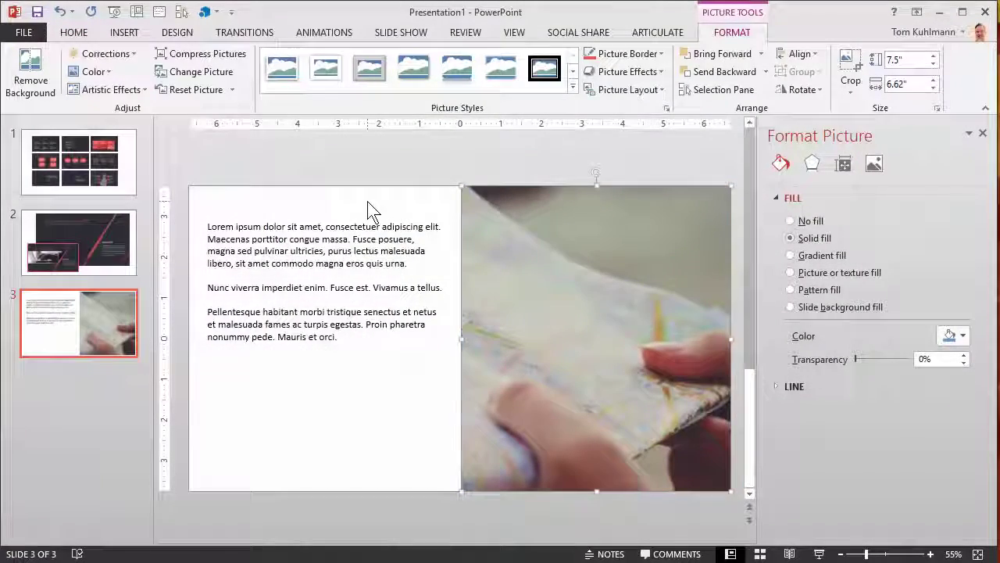
click(355, 164)
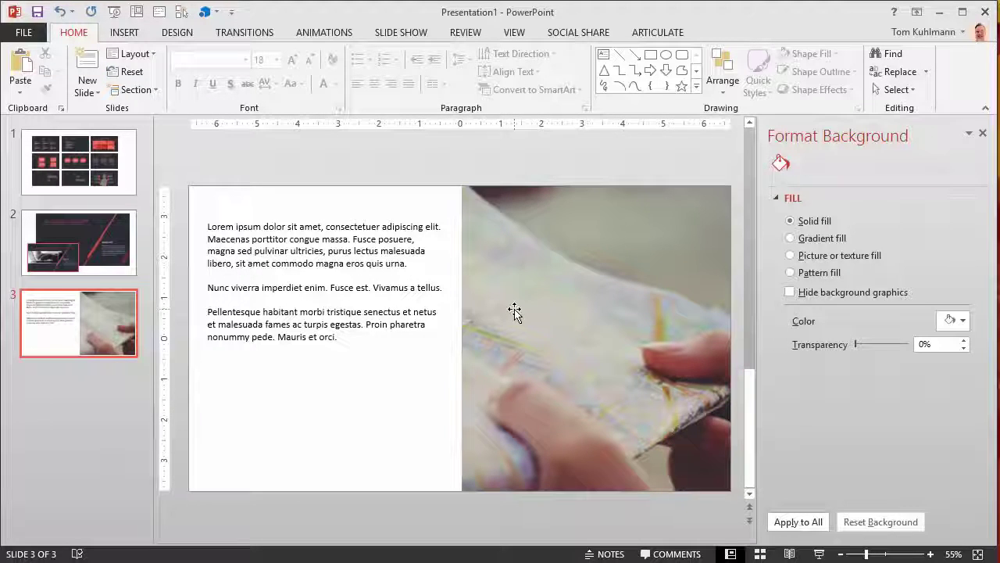
- Draw a 4.1" by 3.85" Picture placeholder near the top-left of another blank master layout
click(515, 32)
click(201, 82)
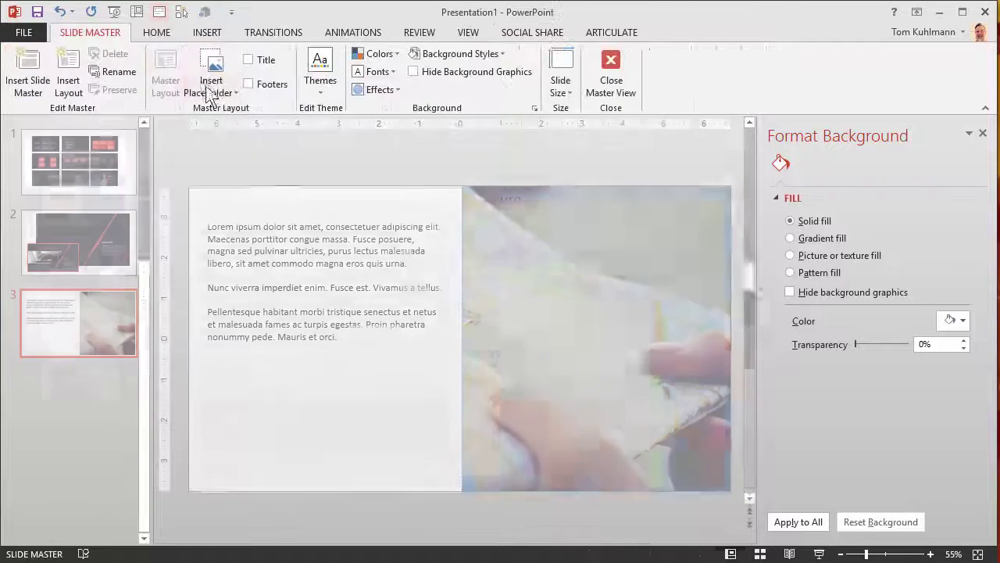
click(84, 261)
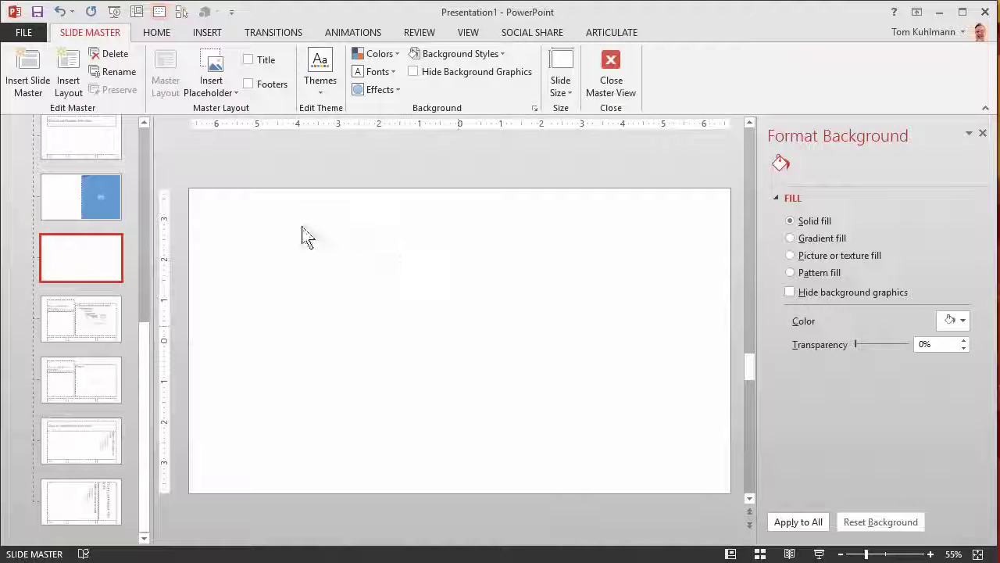
click(232, 98)
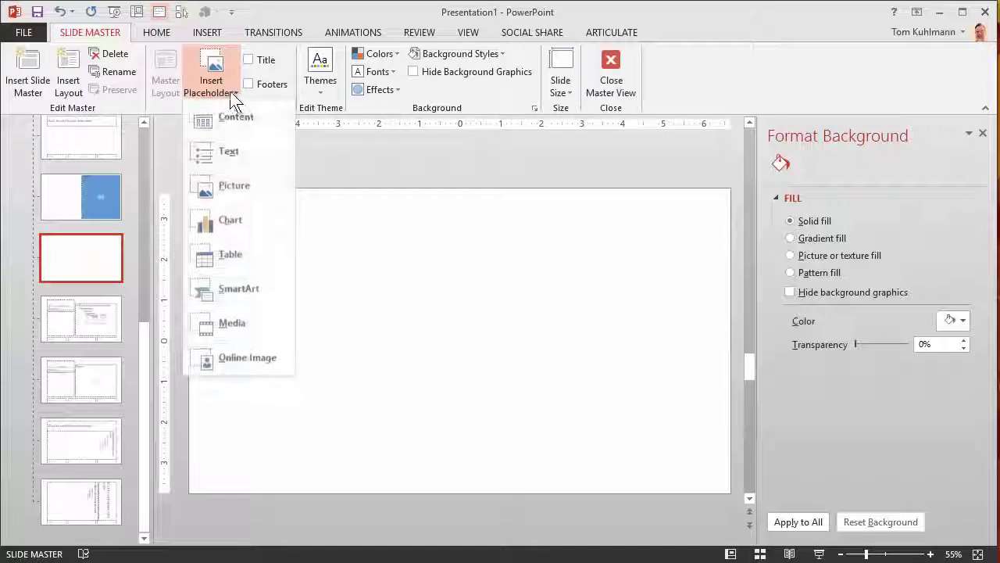
click(203, 190)
mouse_move(234, 224)
mouse_down()
mouse_move(339, 360)
mouse_move(391, 390)
mouse_up()
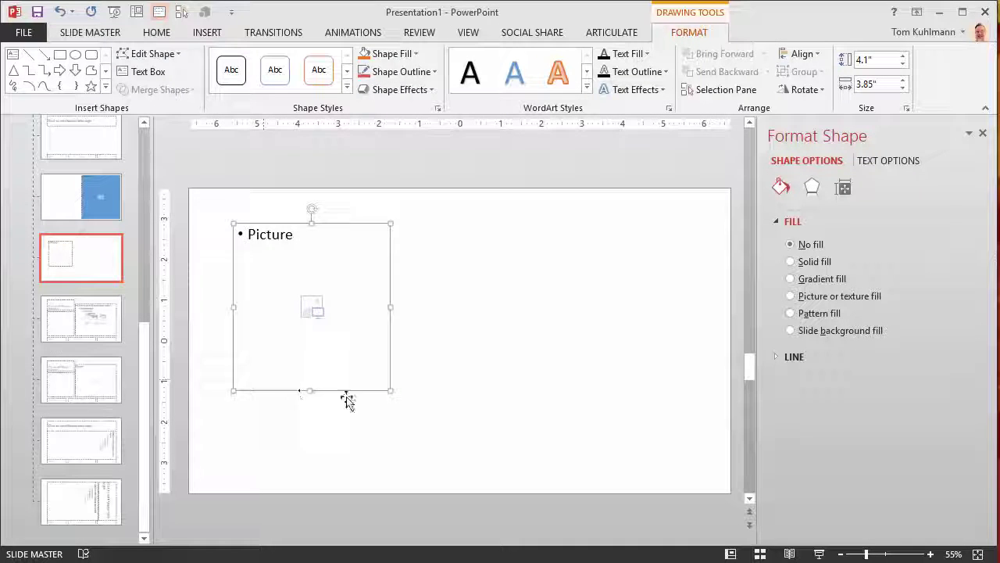
right_click(390, 252)
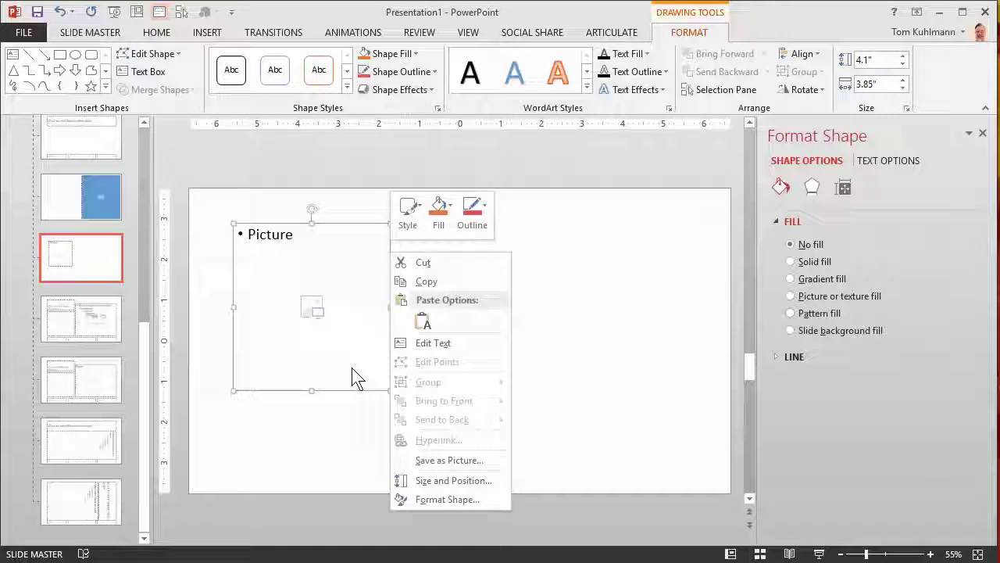
click(332, 224)
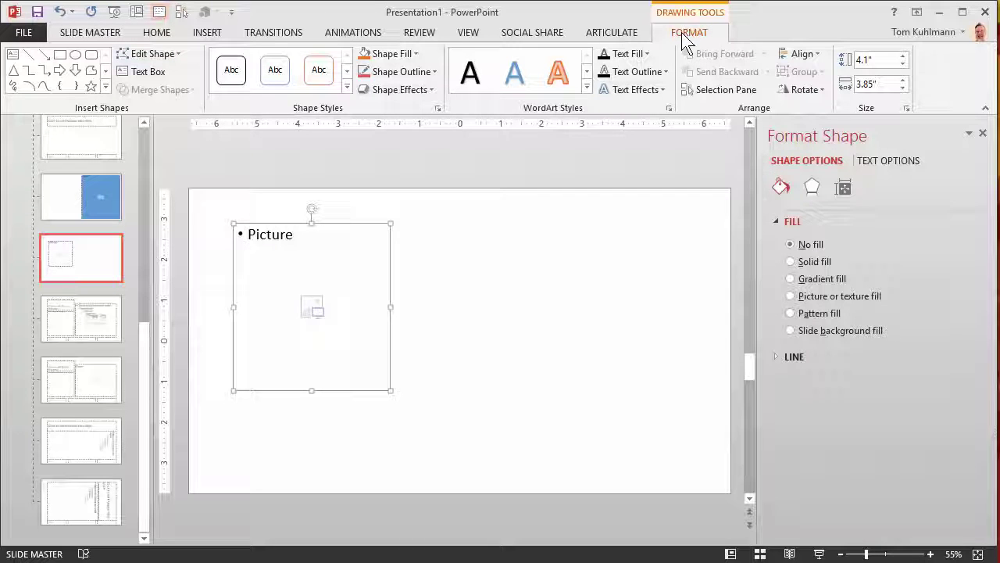
click(177, 54)
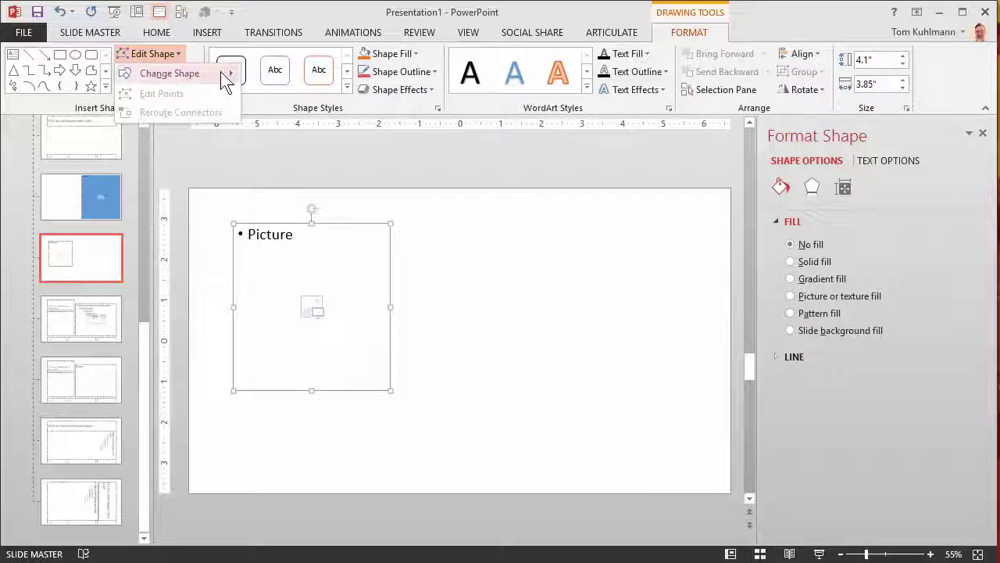
mouse_move(221, 71)
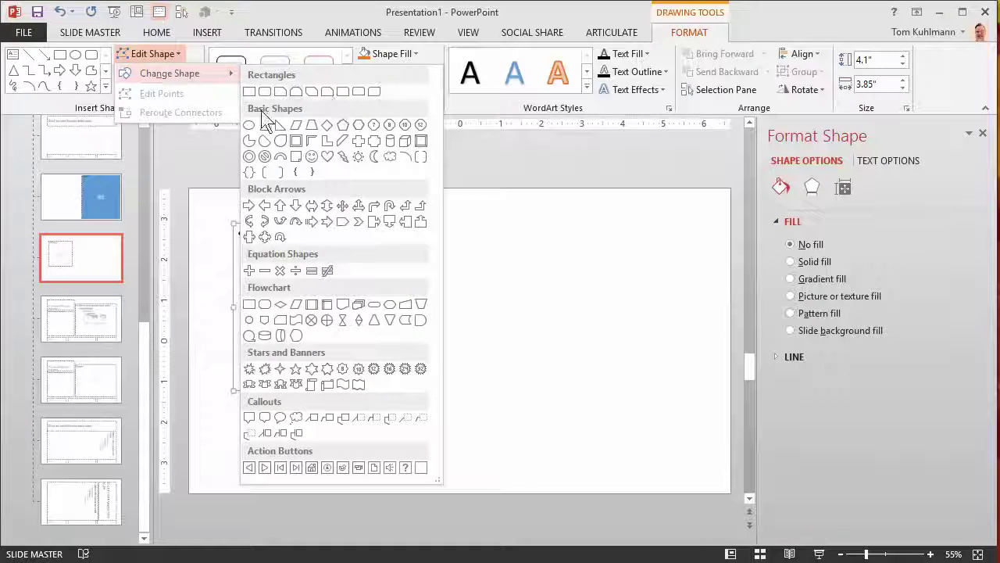
click(250, 94)
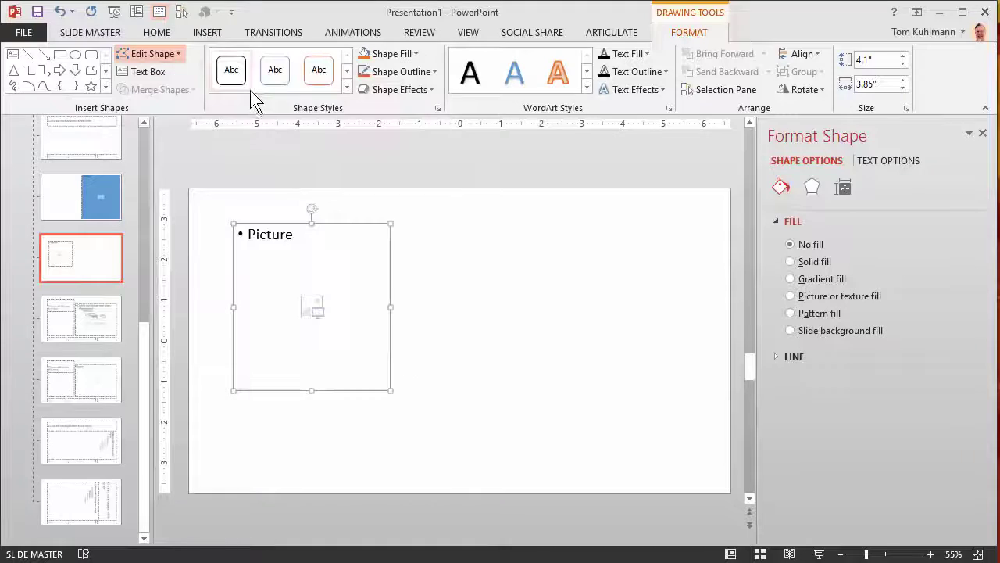
- Edit the placeholder's points: pull the top-right corner into a pennant tip and curve the bottom edge
right_click(390, 253)
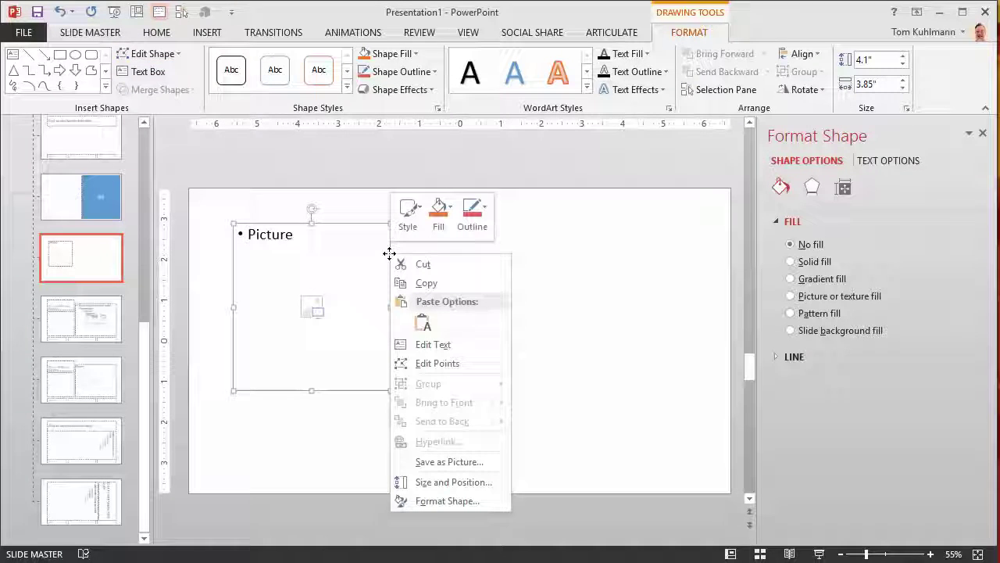
click(426, 361)
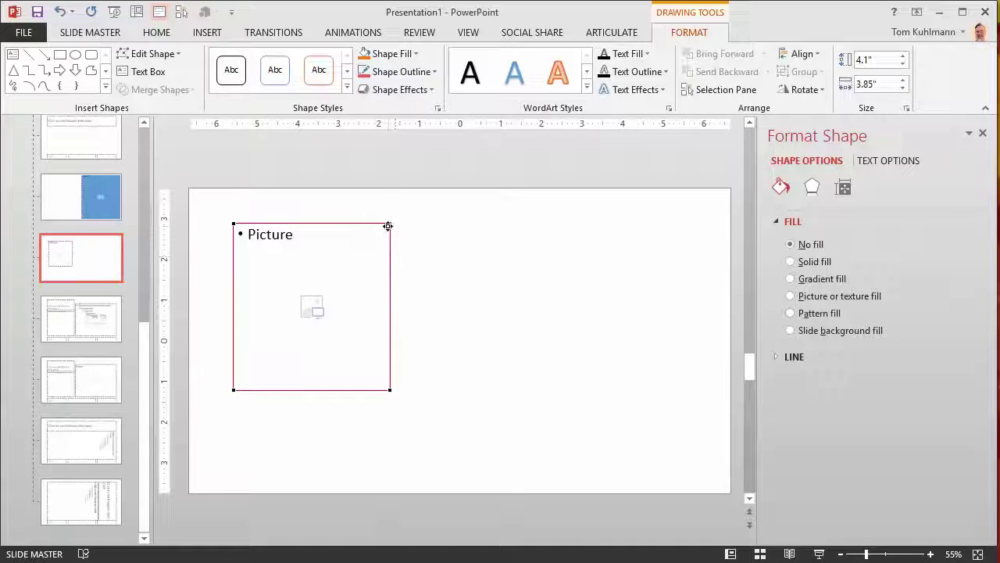
drag(390, 224, 579, 303)
click(233, 389)
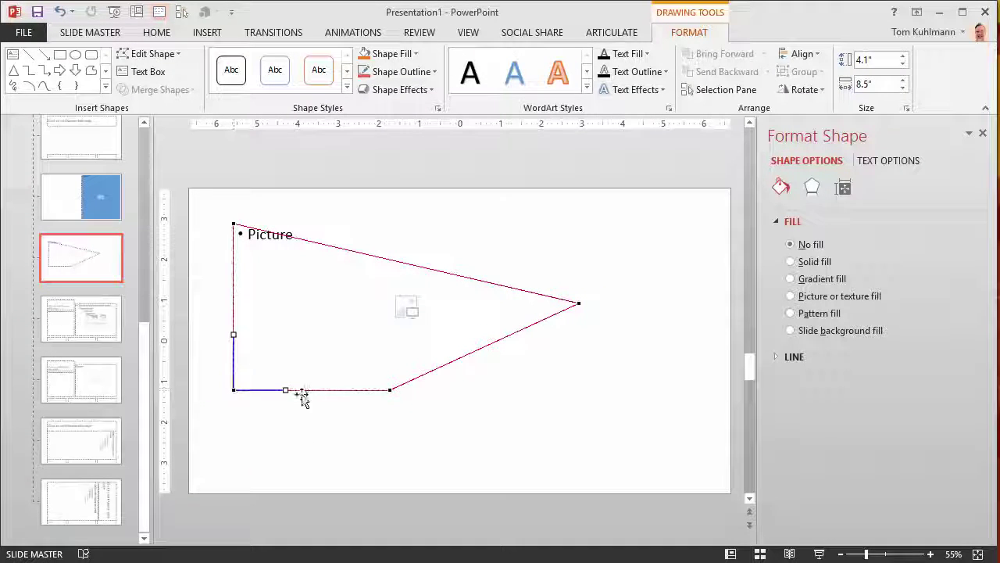
drag(284, 389, 287, 310)
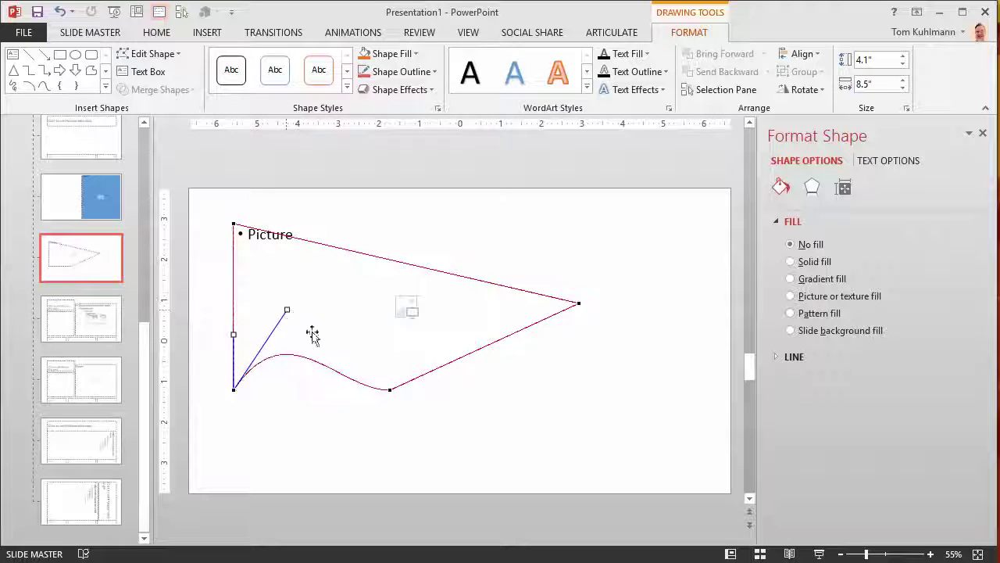
click(309, 247)
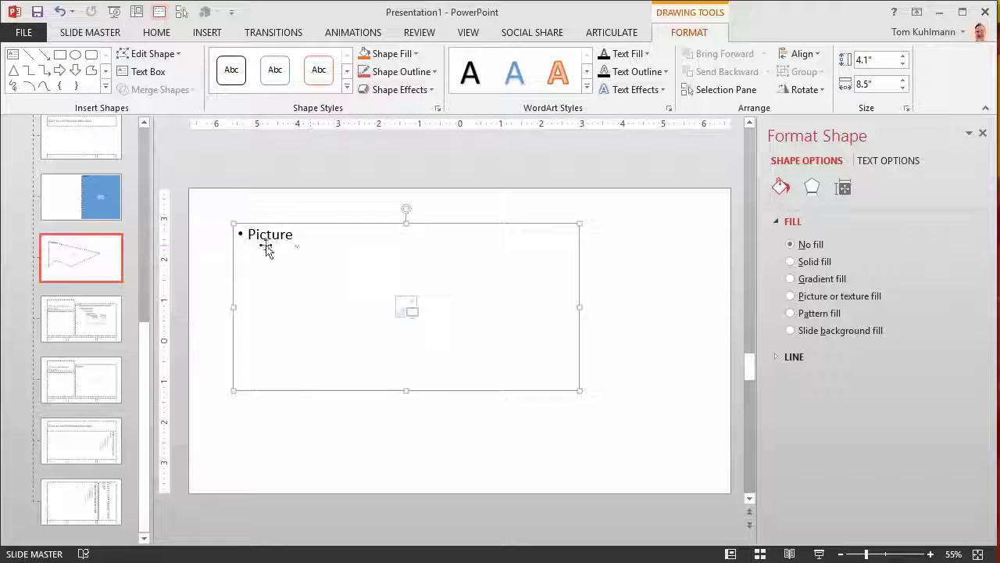
click(521, 462)
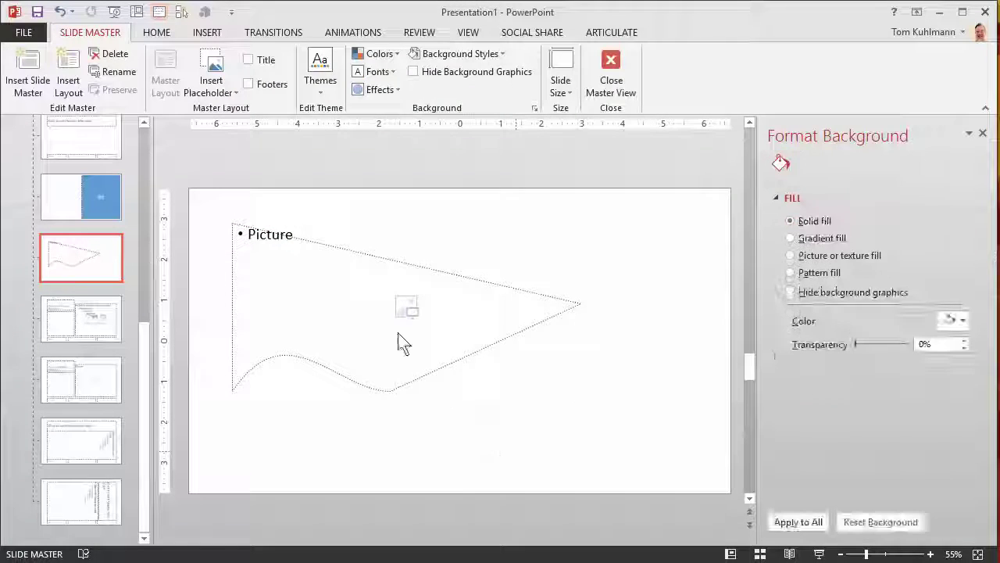
- Edit the points again to curve the pennant's top edge downward
click(352, 253)
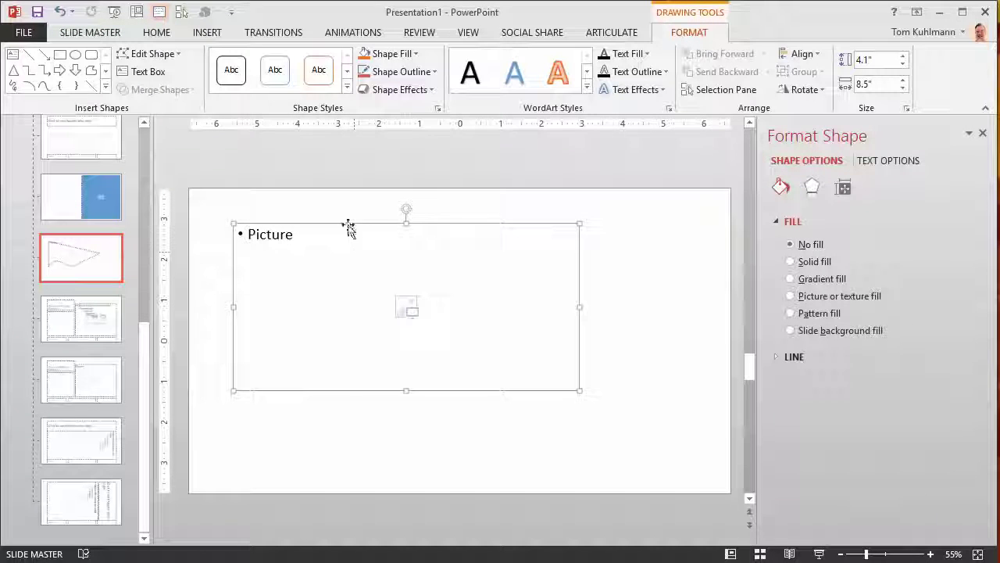
right_click(349, 226)
click(396, 334)
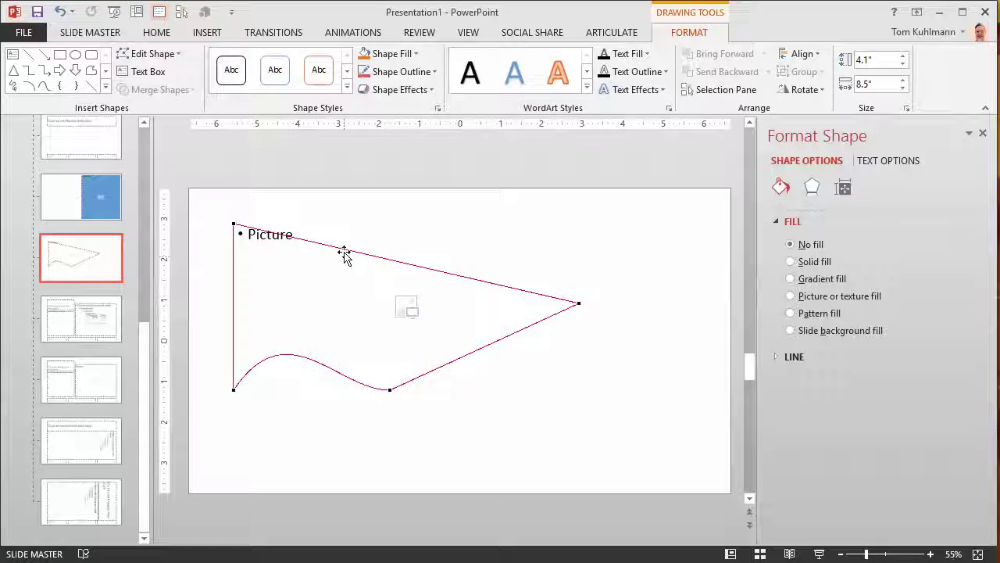
click(235, 224)
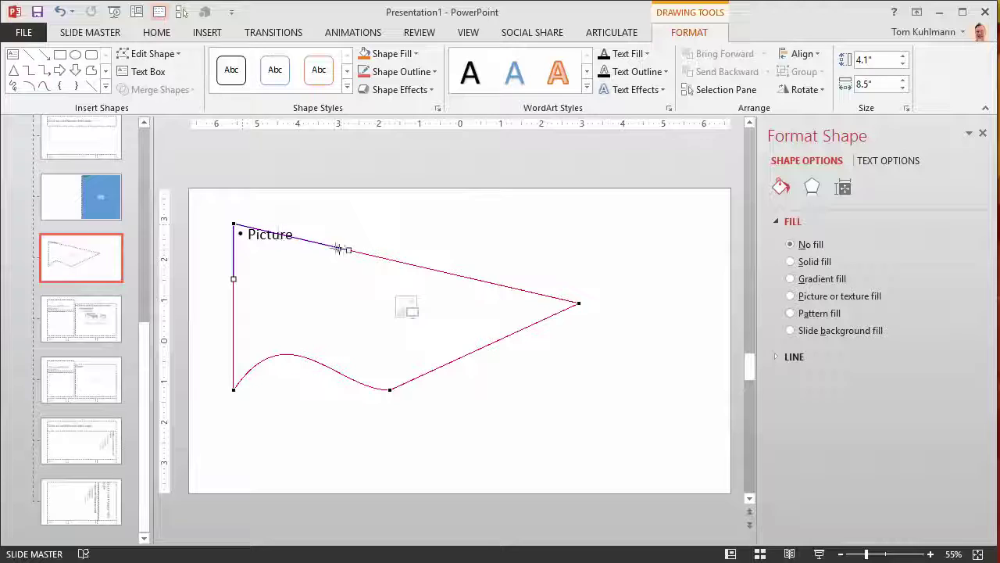
drag(347, 247, 339, 328)
click(487, 475)
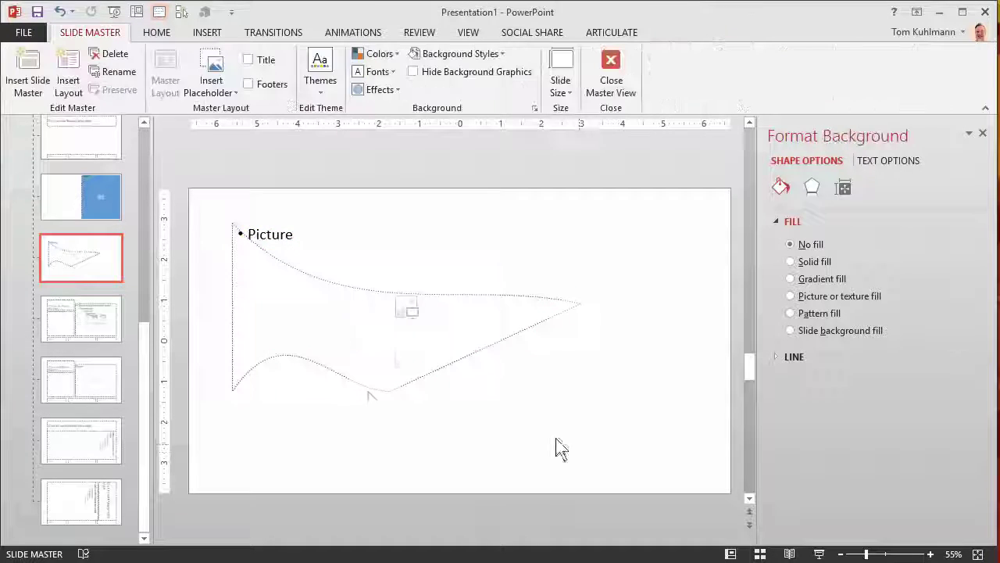
- Close Master View, apply the 1_Blank pennant layout to slide 3, and delete its old photo
click(618, 74)
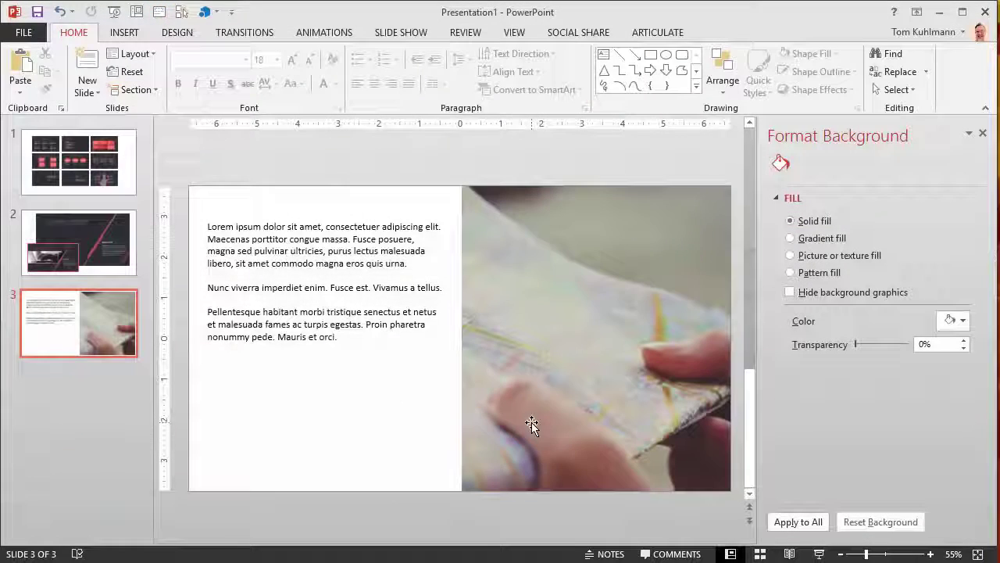
click(152, 54)
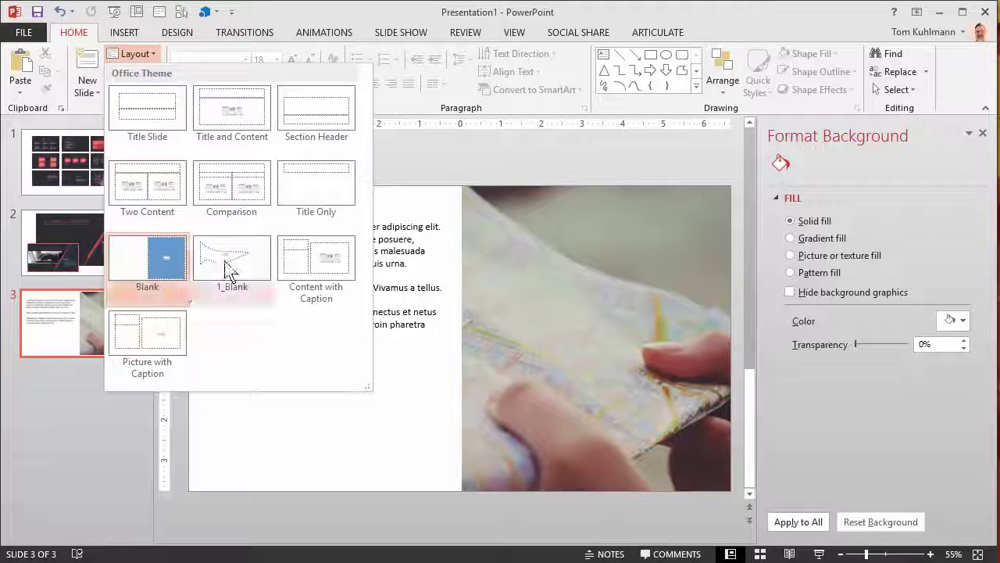
click(227, 269)
click(384, 330)
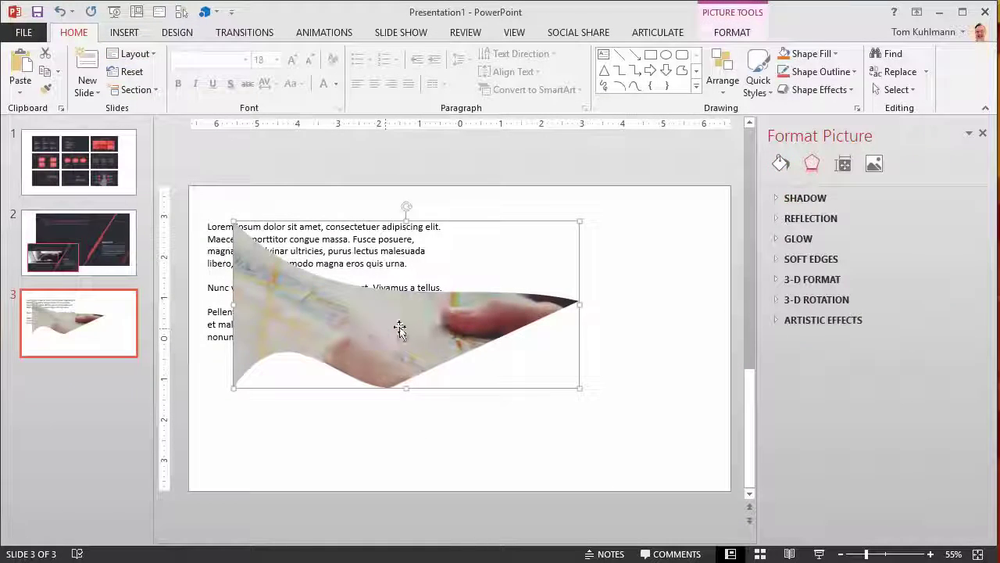
key(Delete)
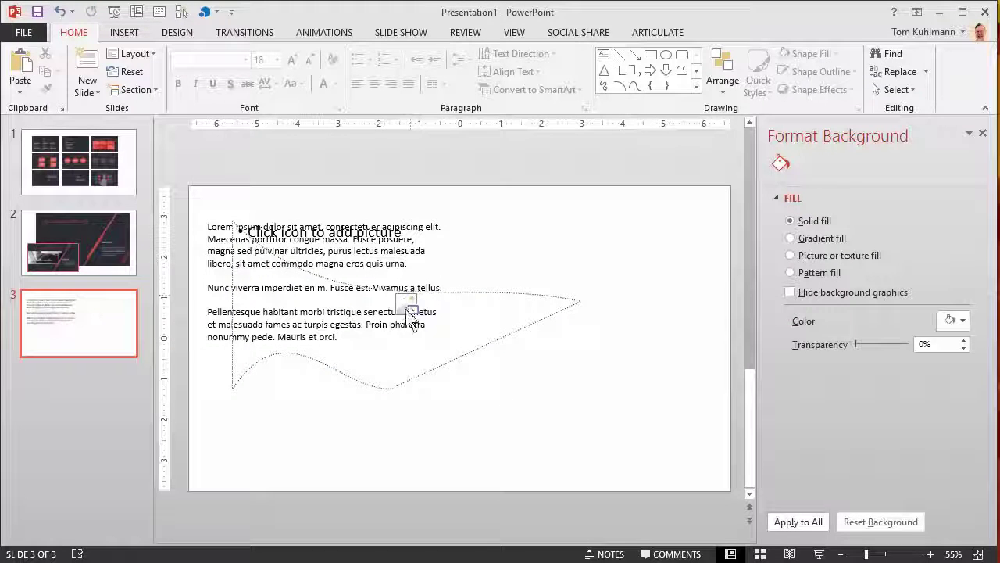
- Fill the pennant picture placeholder with the hands-holding-a-map photo
click(559, 392)
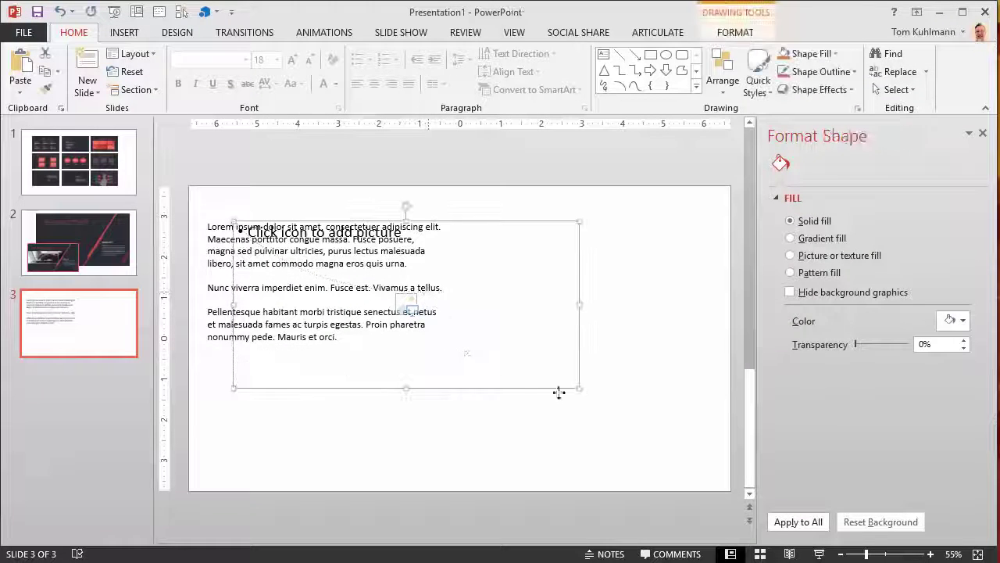
click(554, 412)
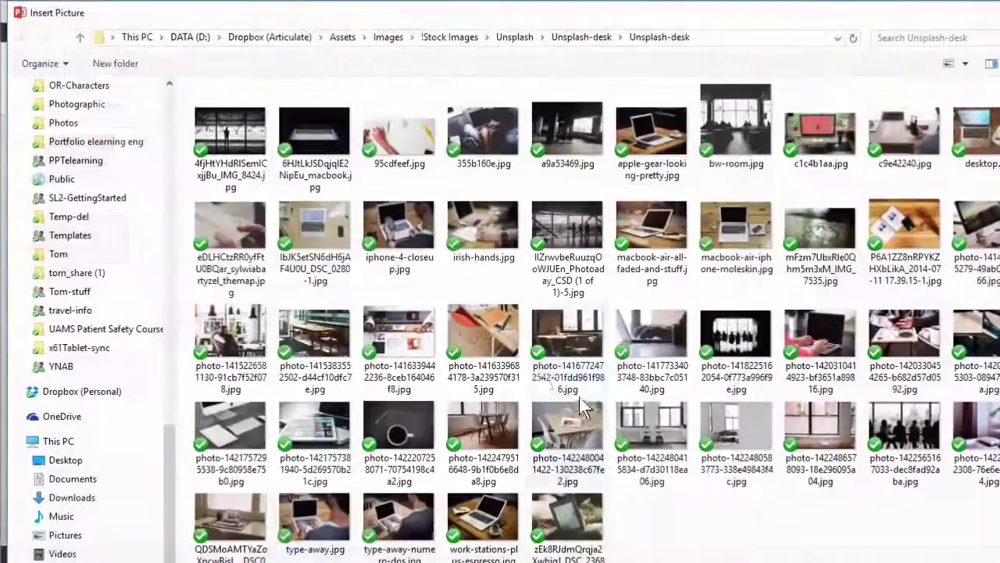
double_click(229, 235)
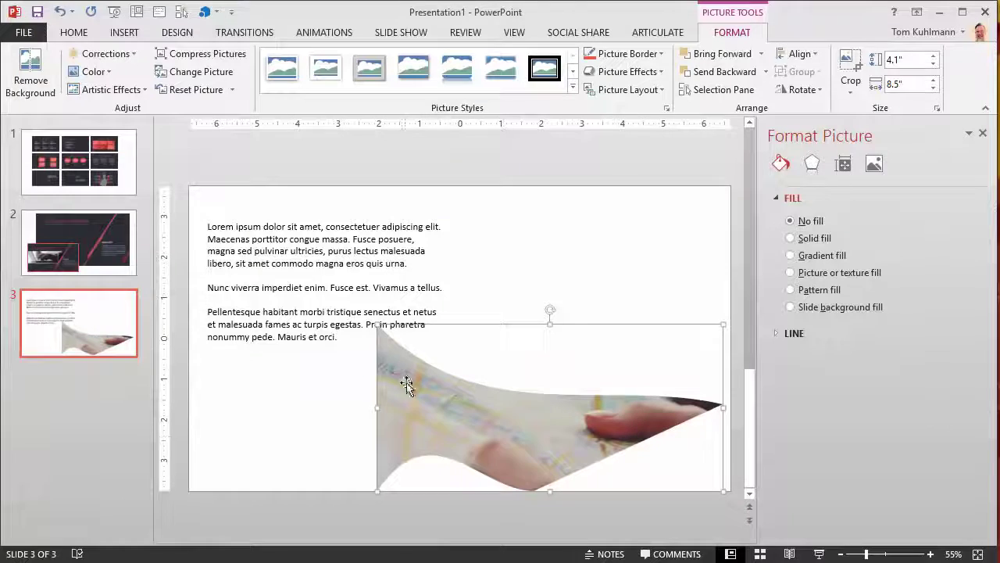
click(327, 420)
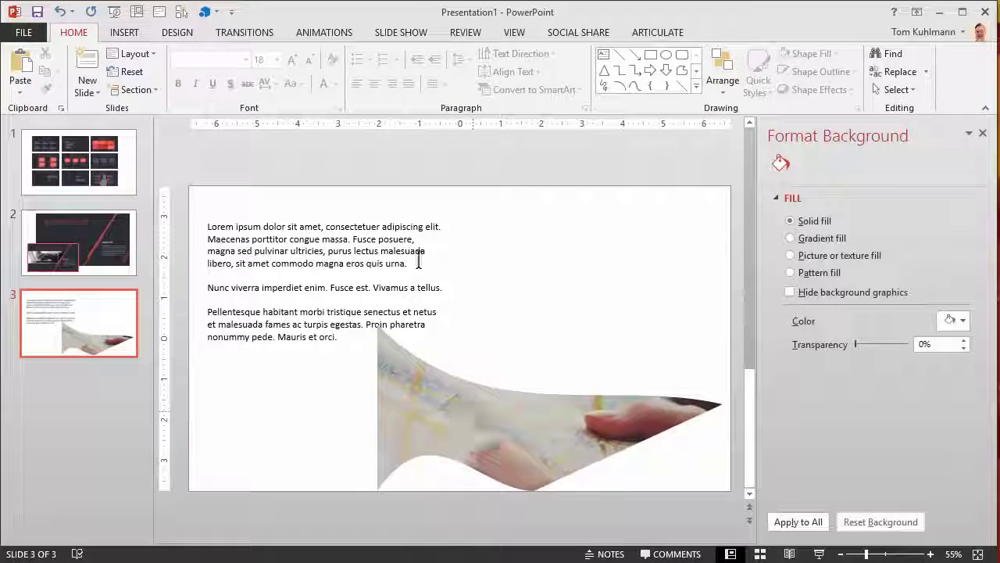
- Reopen Slide Master view and delete the pennant picture placeholder from its layout
click(510, 33)
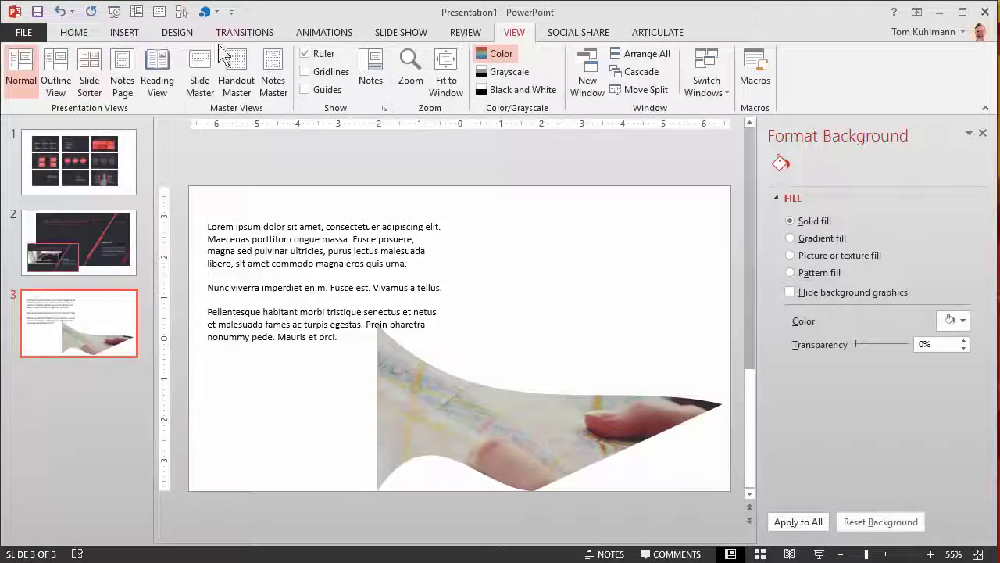
click(199, 81)
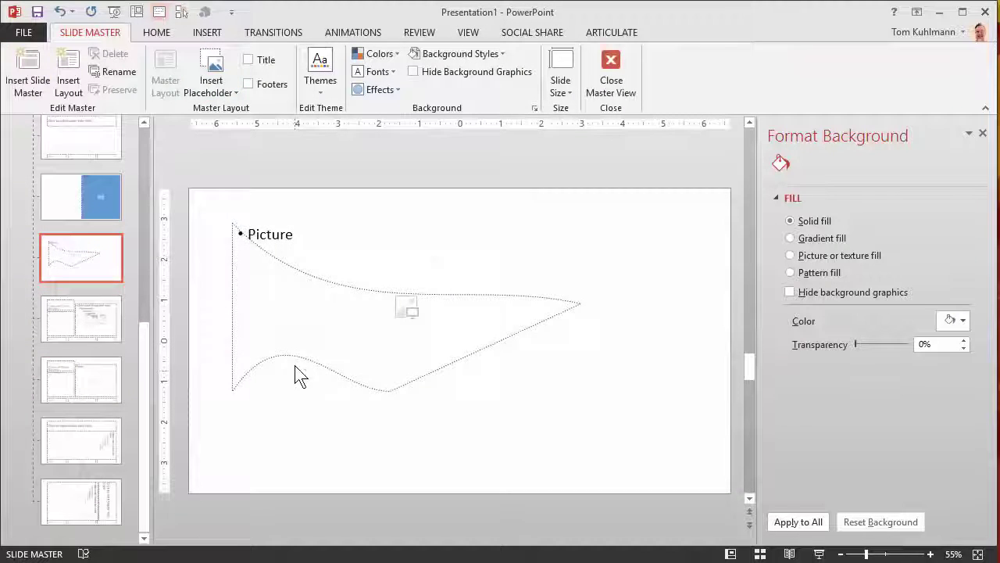
click(293, 359)
mouse_move(297, 351)
mouse_down()
mouse_move(321, 295)
mouse_move(341, 358)
mouse_up()
key(ctrl+z)
key(Delete)
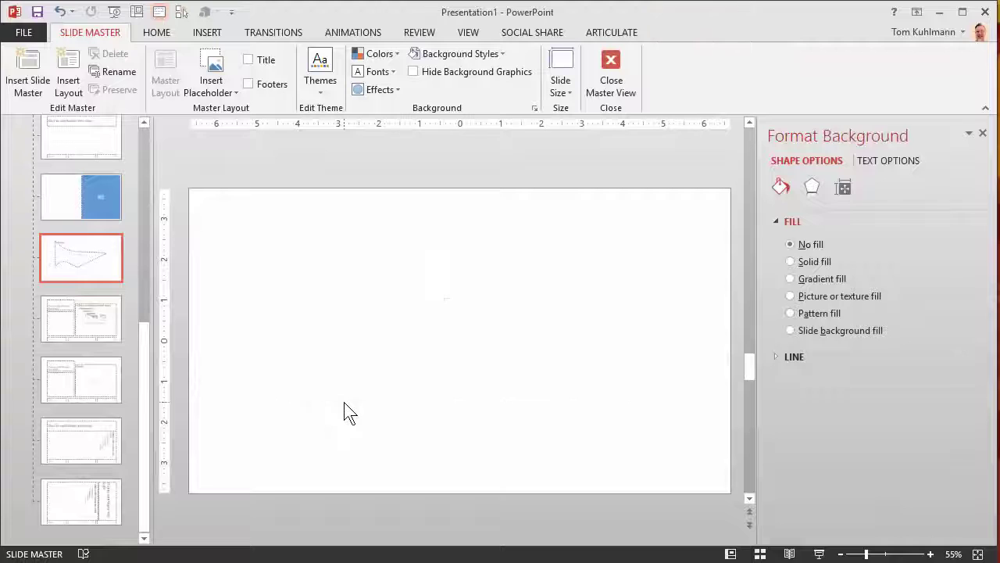
click(228, 92)
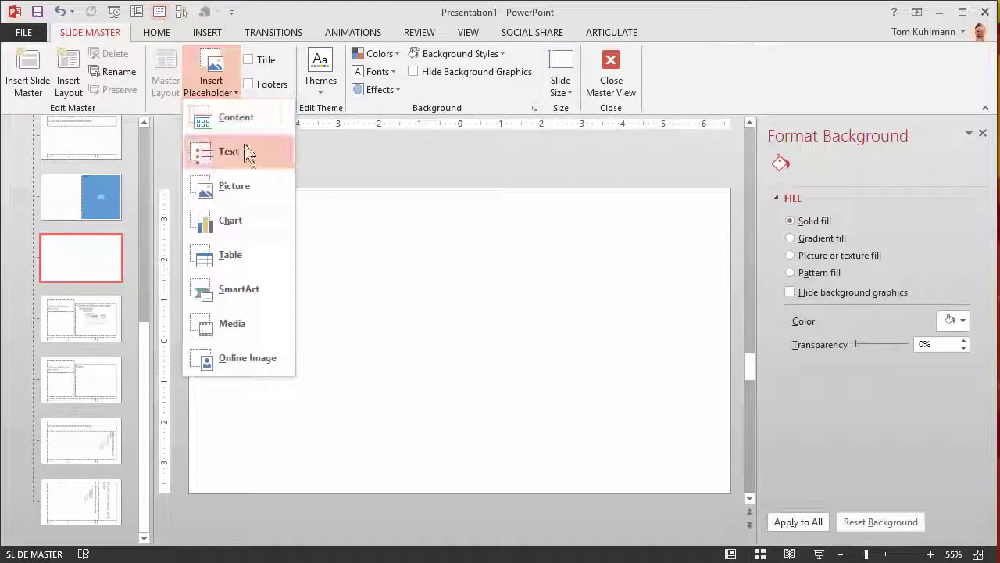
- Draw a 4.79" by 5.94" rectangular Picture placeholder and centre it on the empty layout
click(199, 190)
mouse_move(254, 248)
mouse_down()
mouse_move(427, 420)
mouse_move(497, 441)
mouse_up()
mouse_move(424, 380)
mouse_down()
mouse_move(462, 357)
mouse_move(452, 367)
mouse_up()
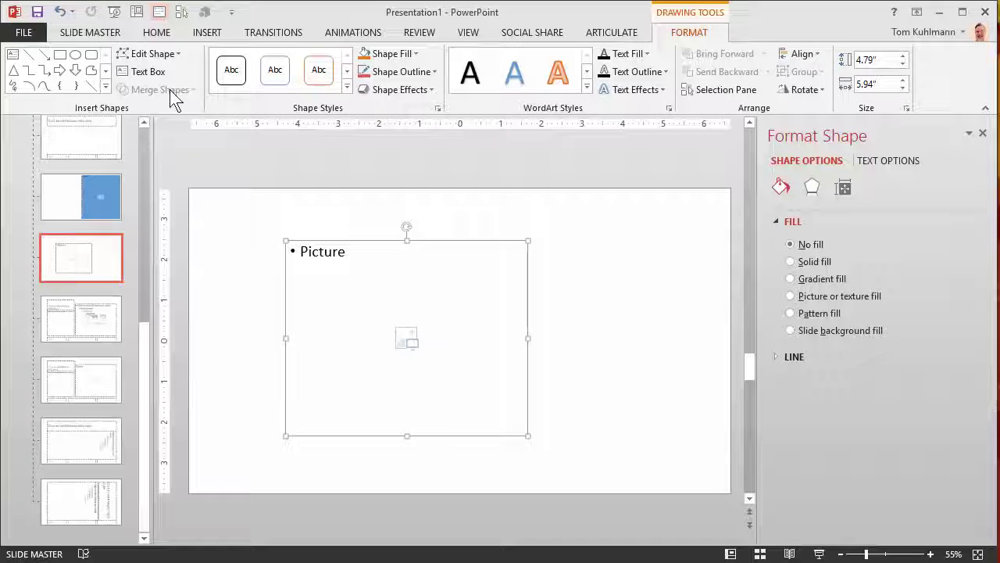
- Insert a slanted Parallelogram shape on the master layout
click(226, 245)
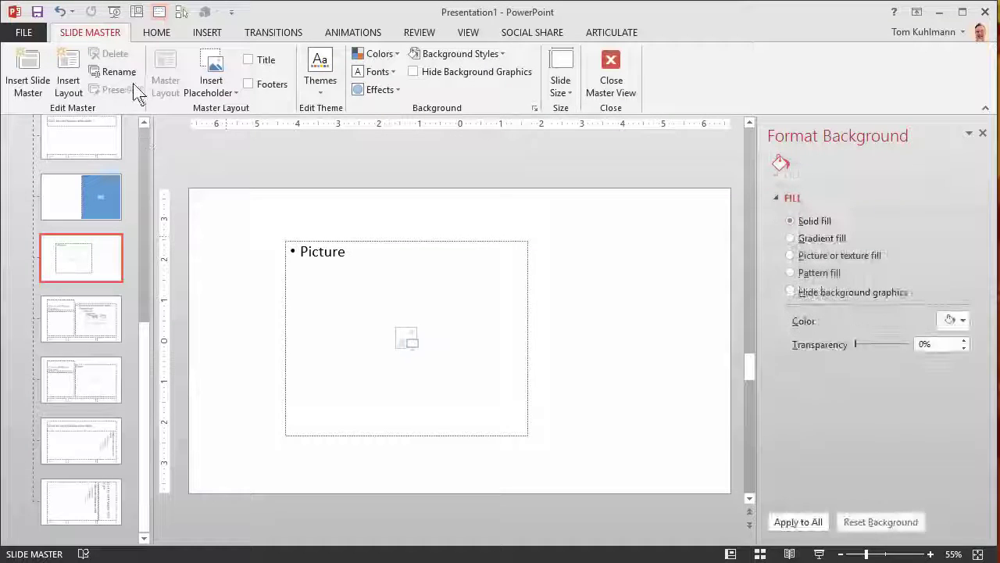
click(207, 32)
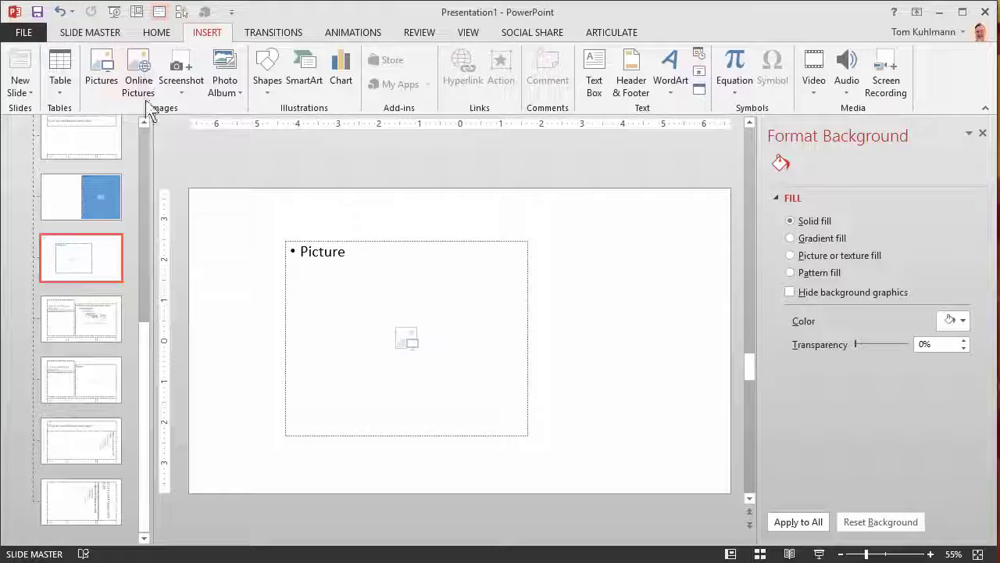
click(270, 92)
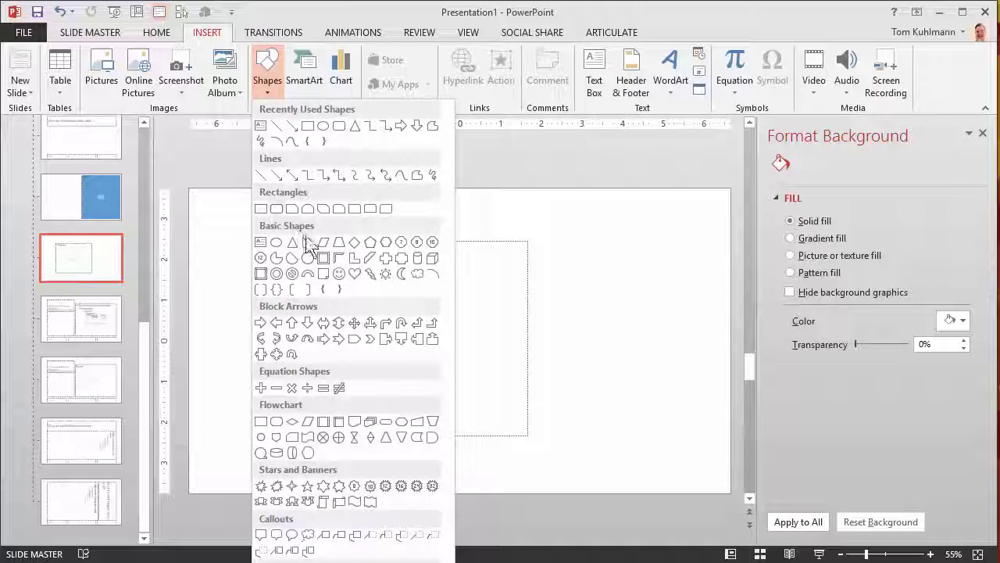
click(369, 257)
mouse_move(584, 330)
mouse_down()
mouse_move(563, 430)
mouse_move(534, 415)
mouse_move(436, 484)
mouse_move(489, 499)
mouse_up()
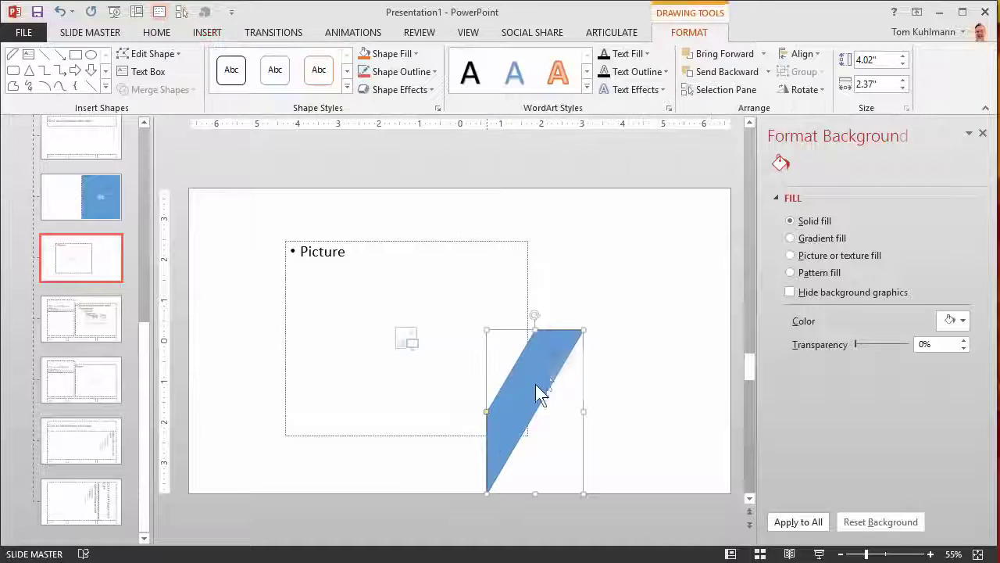
drag(537, 357, 351, 268)
drag(338, 261, 646, 277)
- Keep a parallelogram copy at right, move the original over the placeholder's top-left corner, and select both
click(342, 226)
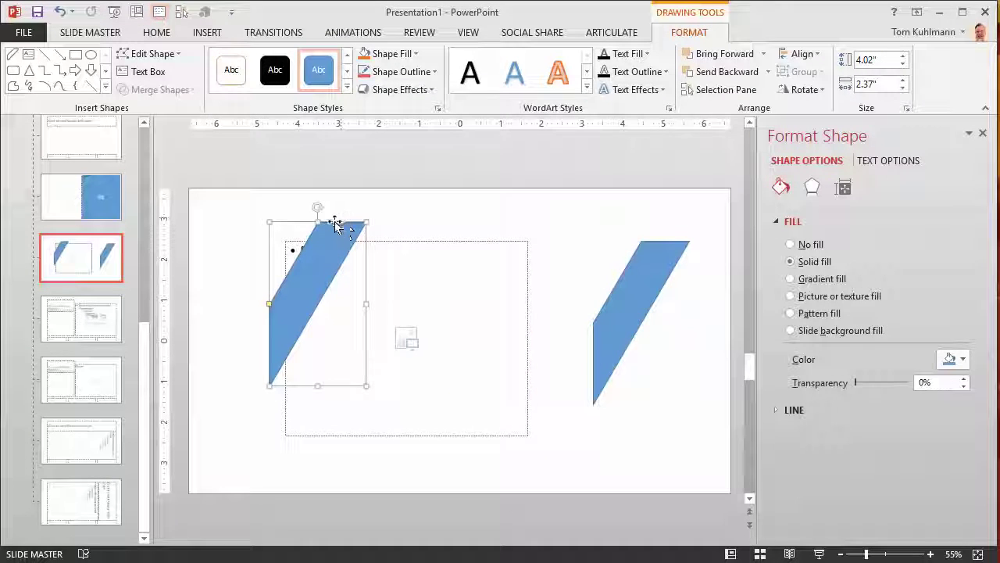
drag(318, 283, 310, 309)
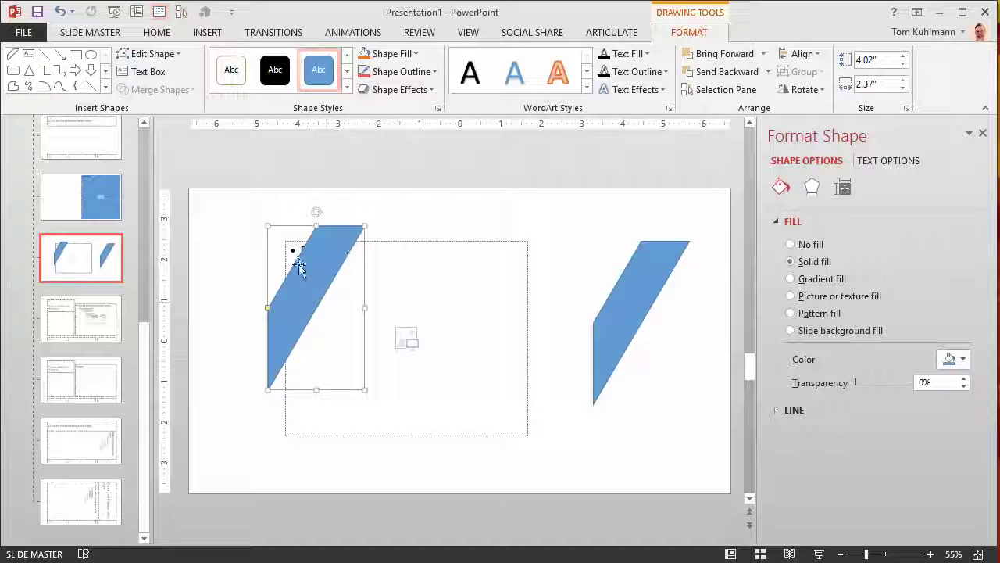
click(384, 242)
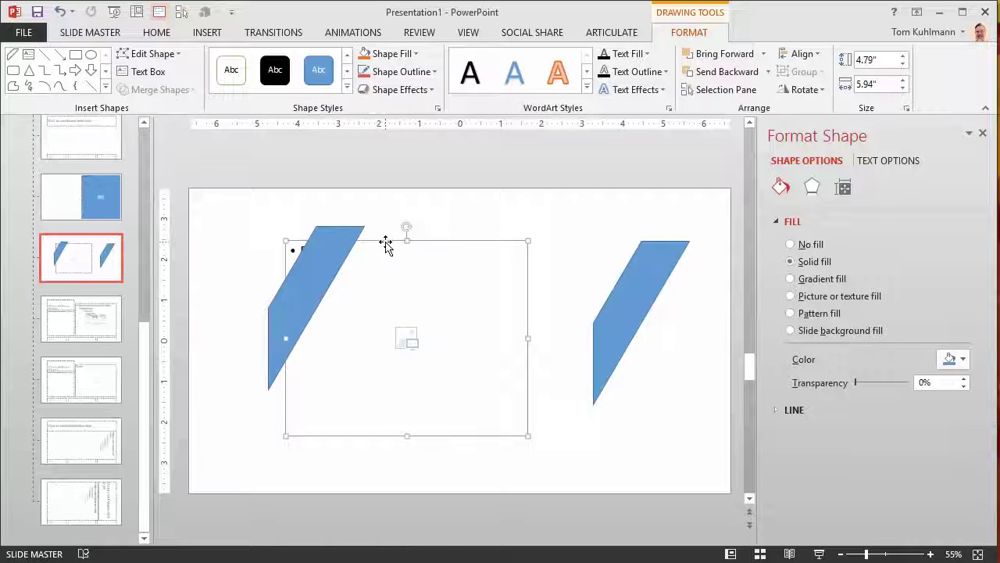
shift+click(272, 321)
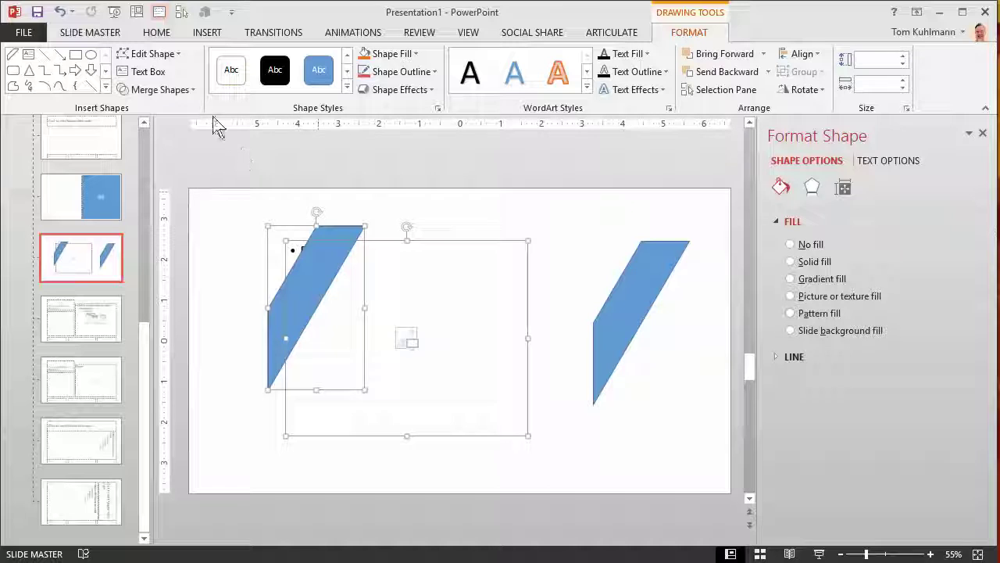
- Subtract the parallelogram from the placeholder to clip its top-left corner
click(193, 90)
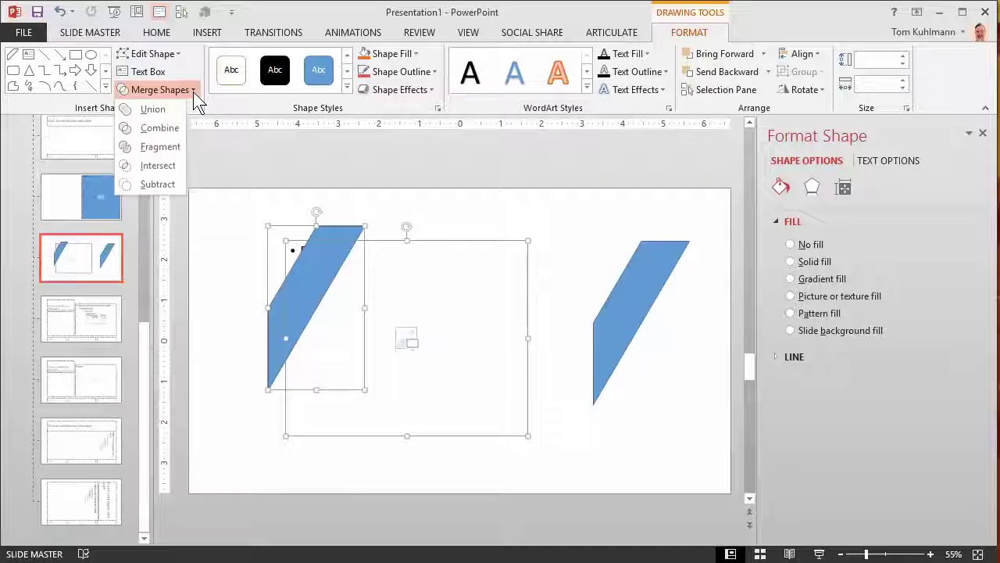
click(148, 183)
click(241, 314)
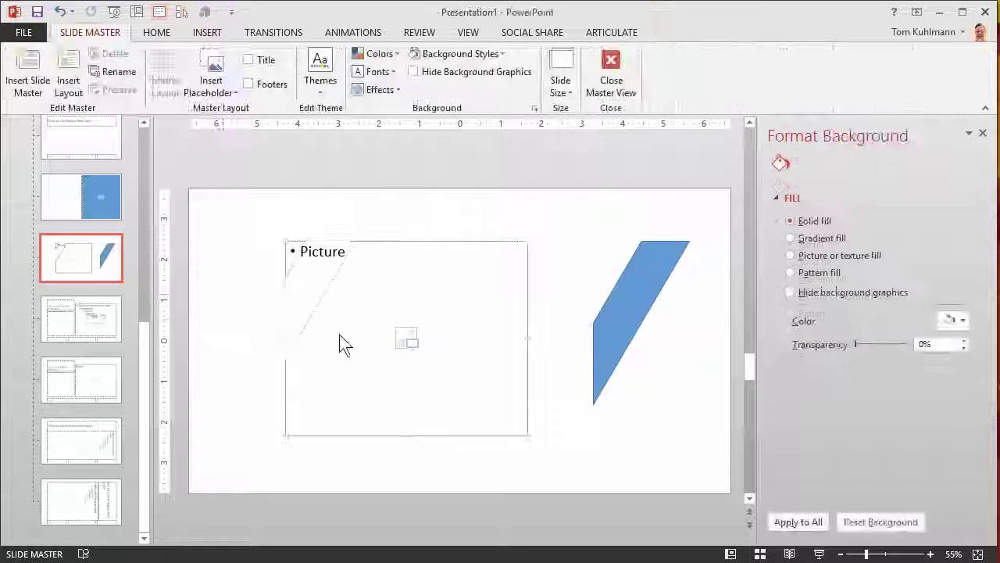
- Stretch and thin the spare parallelogram to the bottom edge, then subtract it to slash the placeholder
mouse_move(637, 305)
mouse_down()
mouse_move(429, 339)
mouse_move(396, 290)
mouse_move(380, 322)
mouse_up()
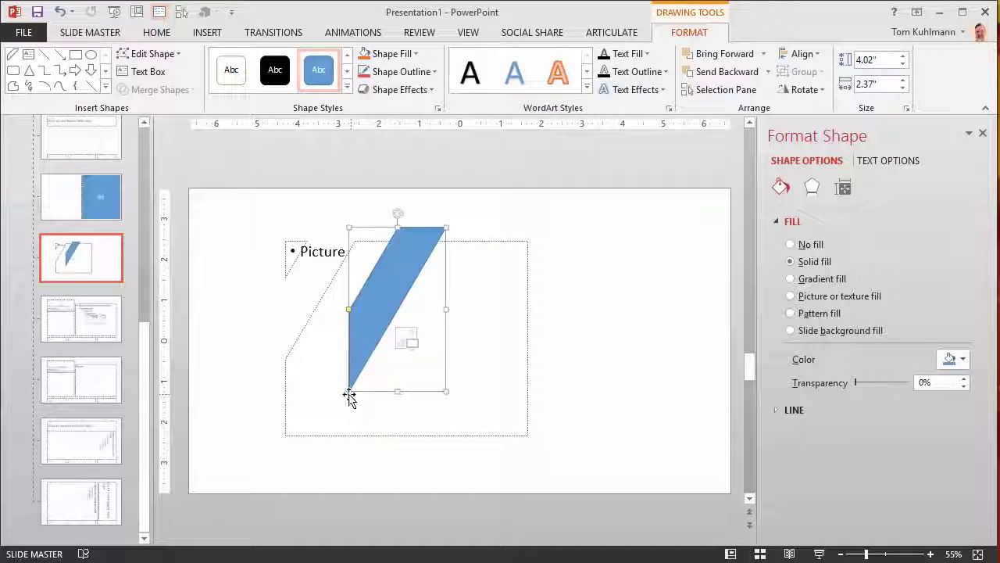
drag(398, 393, 332, 435)
drag(348, 335, 304, 386)
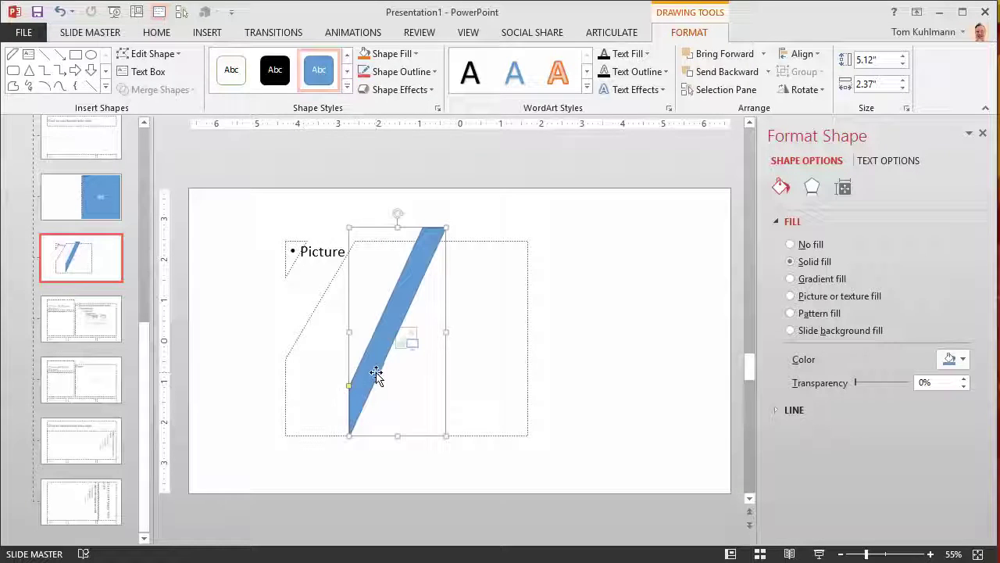
drag(398, 435, 380, 502)
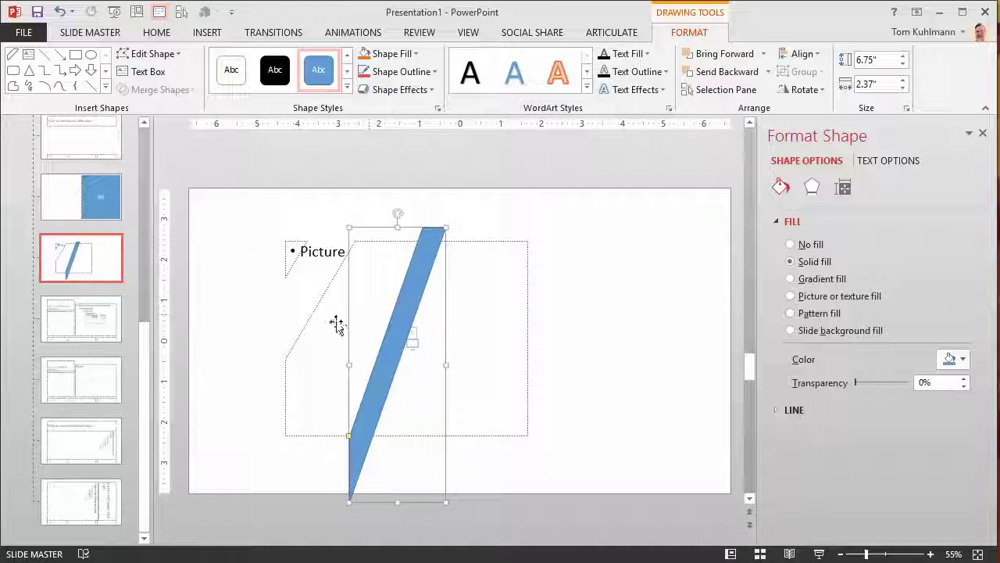
shift+click(311, 326)
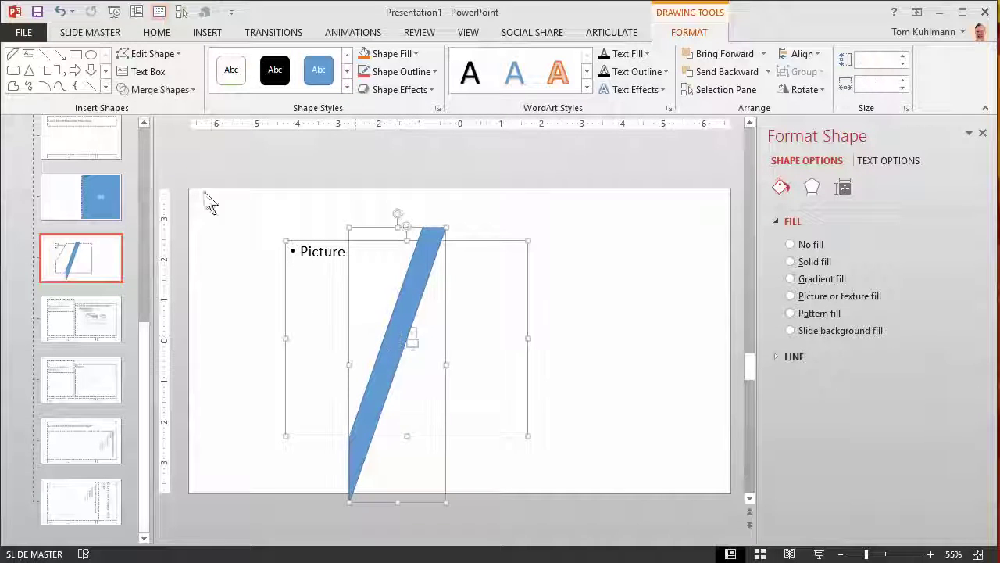
click(180, 89)
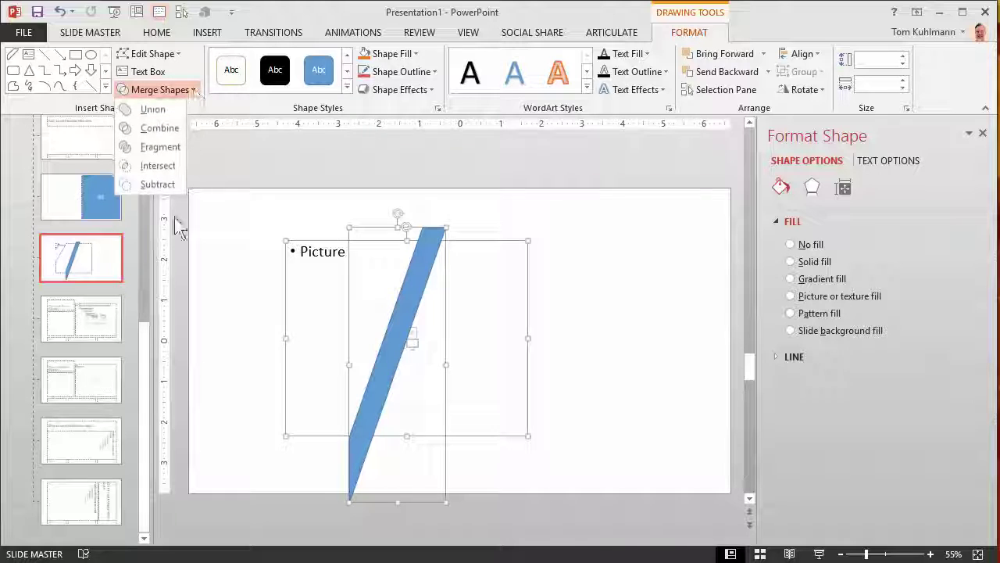
click(143, 183)
click(603, 362)
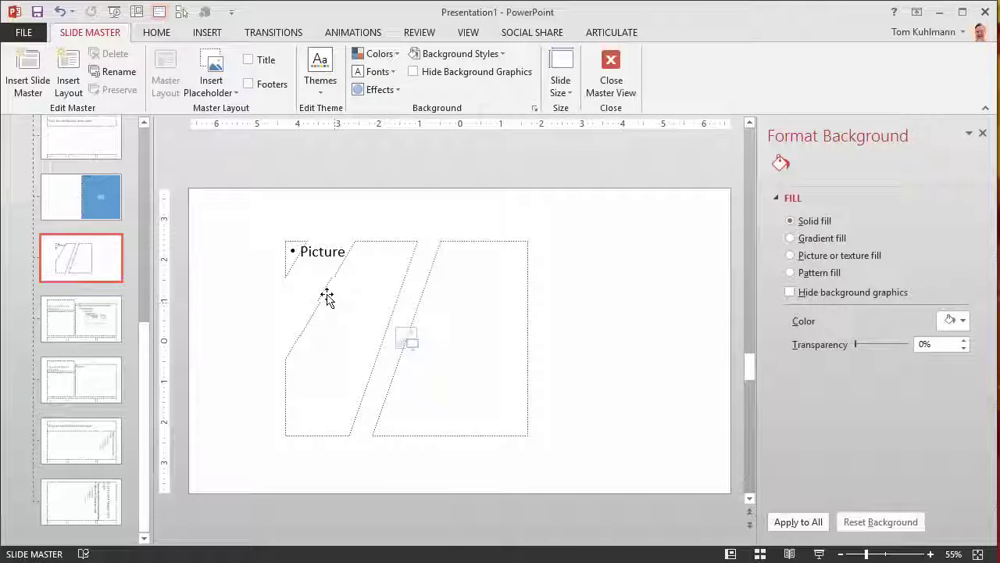
- Close Master View and delete slide 3's map photo and lorem ipsum text box
click(617, 90)
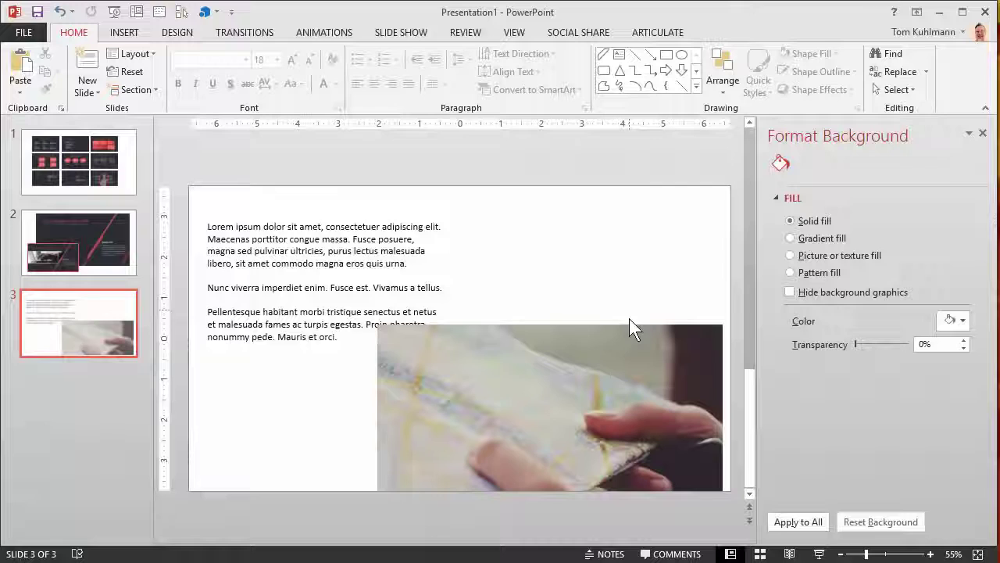
click(514, 441)
key(Delete)
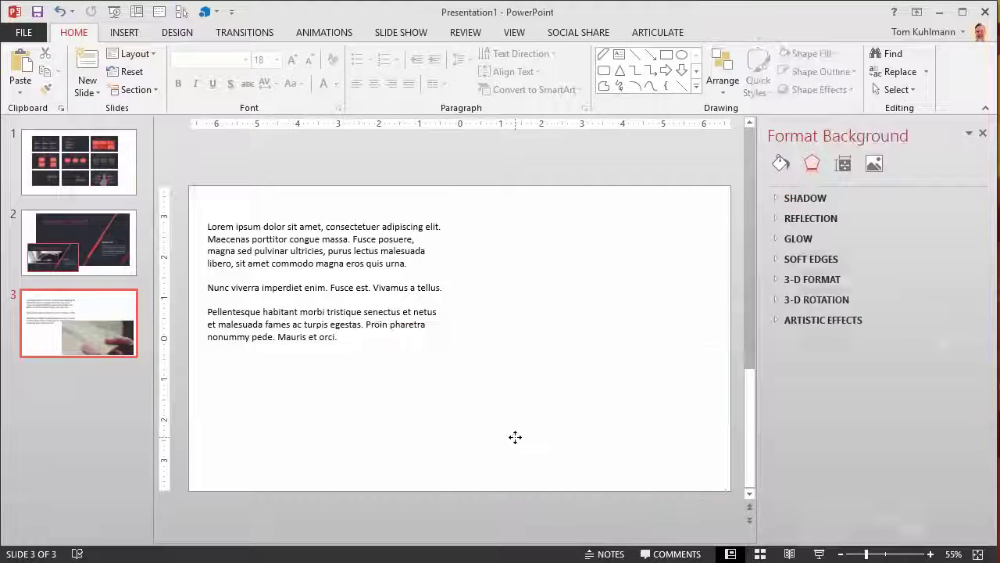
click(298, 313)
click(293, 221)
key(Delete)
- Apply the 1_Blank layout to slide 3 and open its placeholder's picture chooser
click(137, 53)
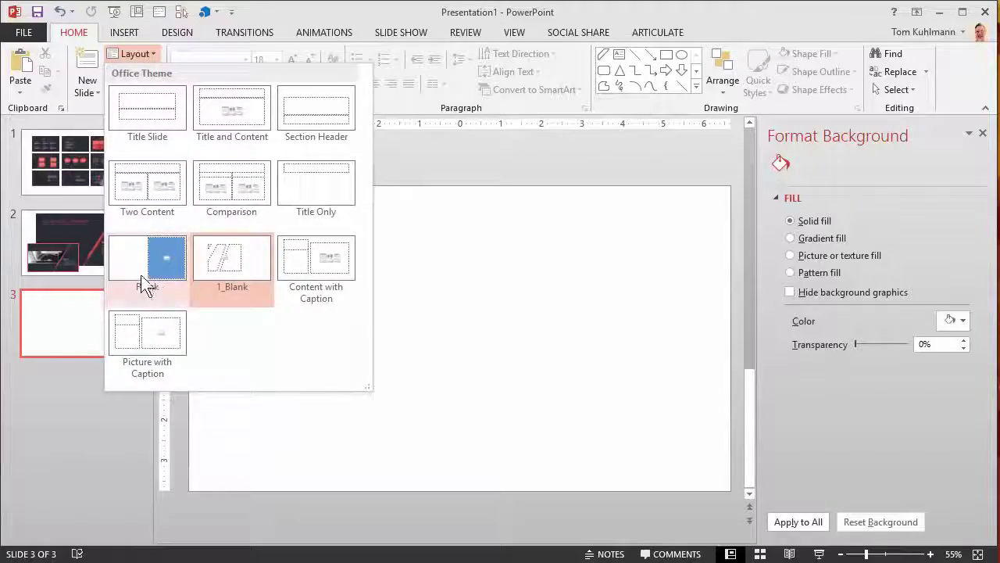
click(234, 261)
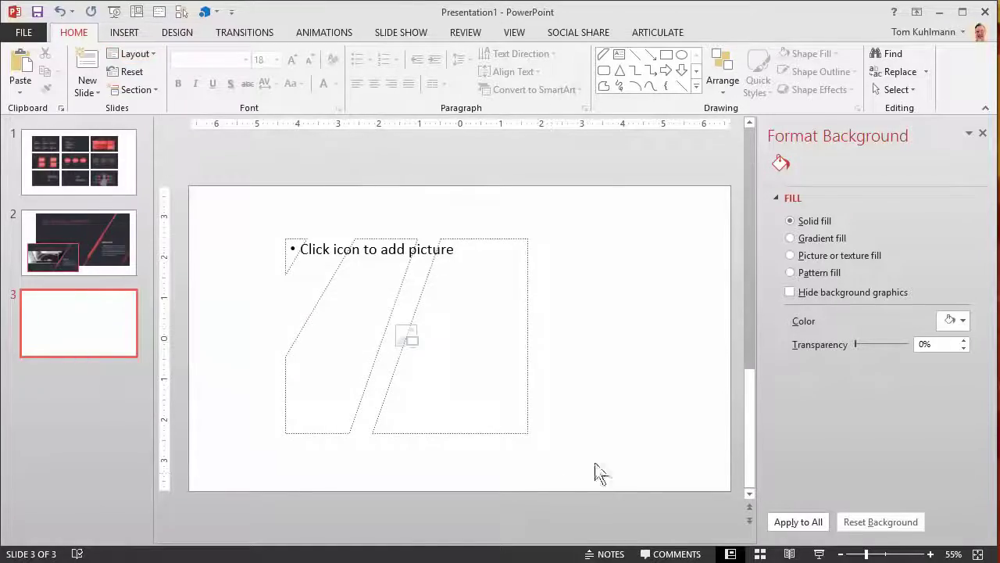
click(410, 349)
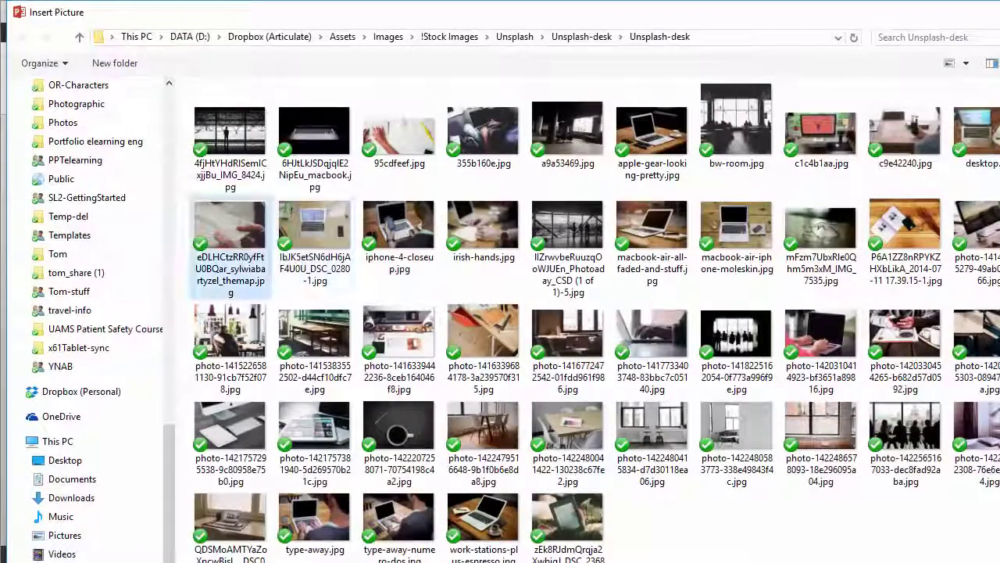
- Insert the hand-and-map photo into slide 3's slashed placeholder
double_click(229, 235)
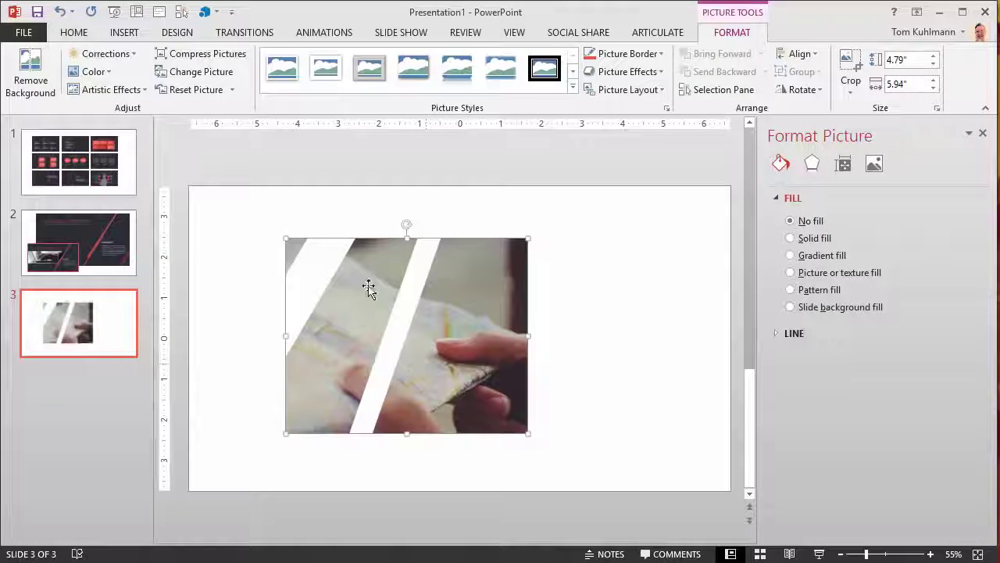
click(633, 289)
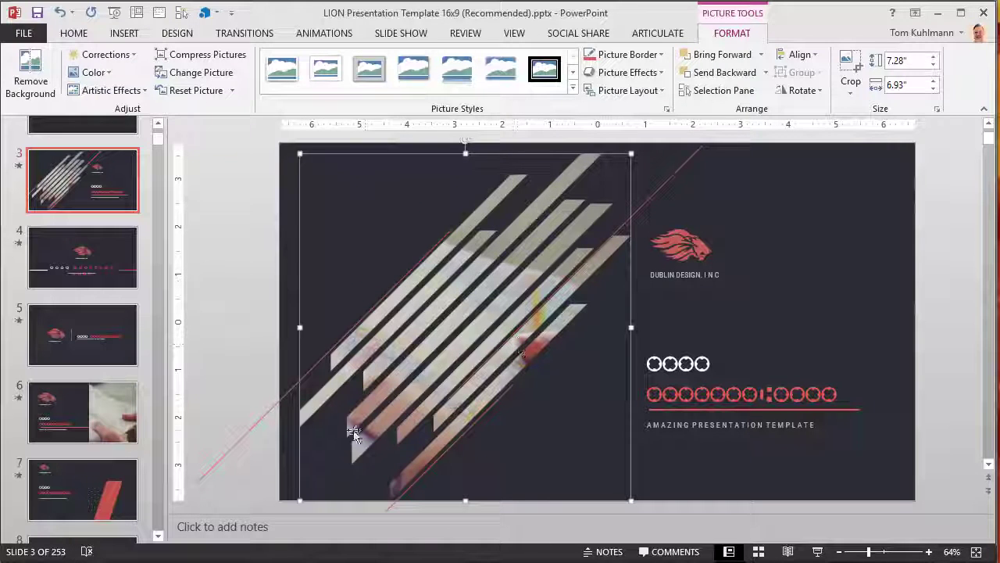
- Insert the hand-and-map photo into the slanted panels of the LION template's slide 7
click(157, 516)
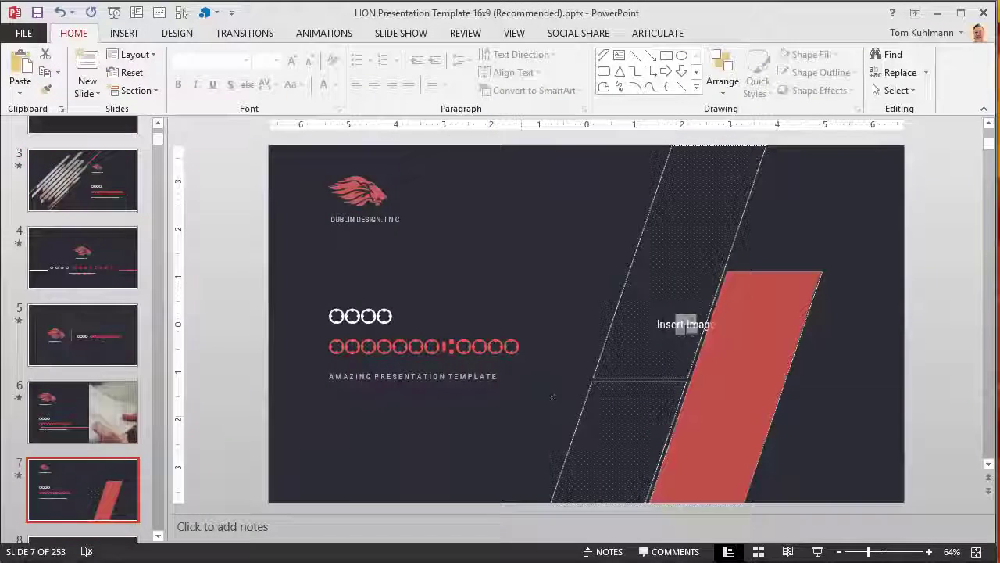
click(685, 328)
click(231, 235)
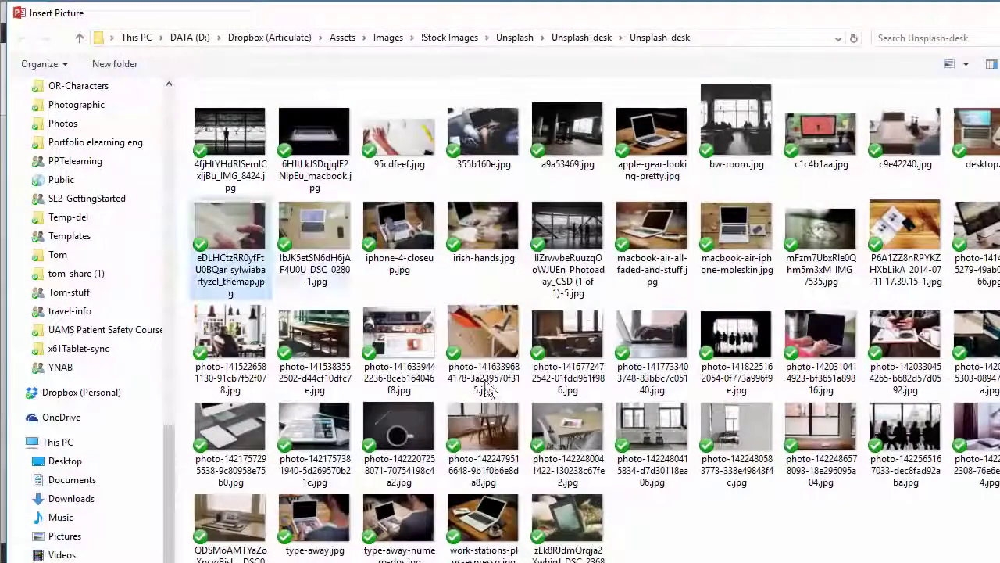
key(Return)
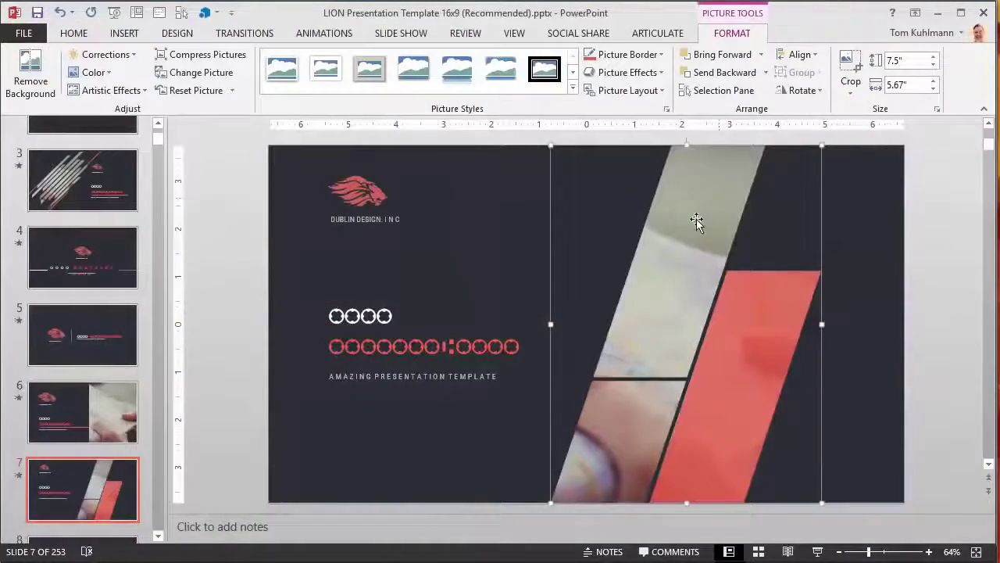
click(55, 498)
scroll(99, 377, down, 5)
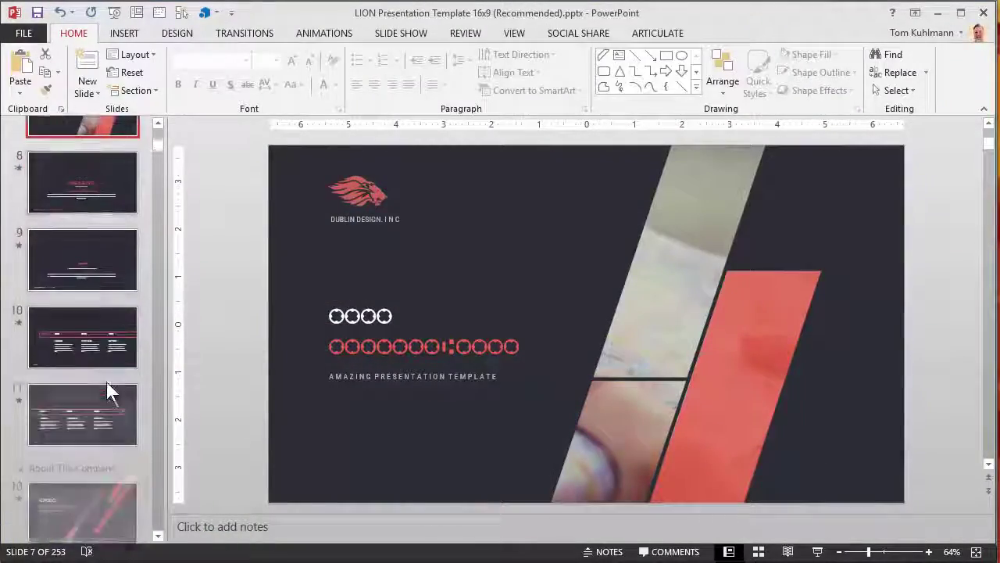
scroll(108, 385, down, 2)
- On slide 12, insert the hand-and-map photo into the diagonal stripe image placeholder
click(122, 428)
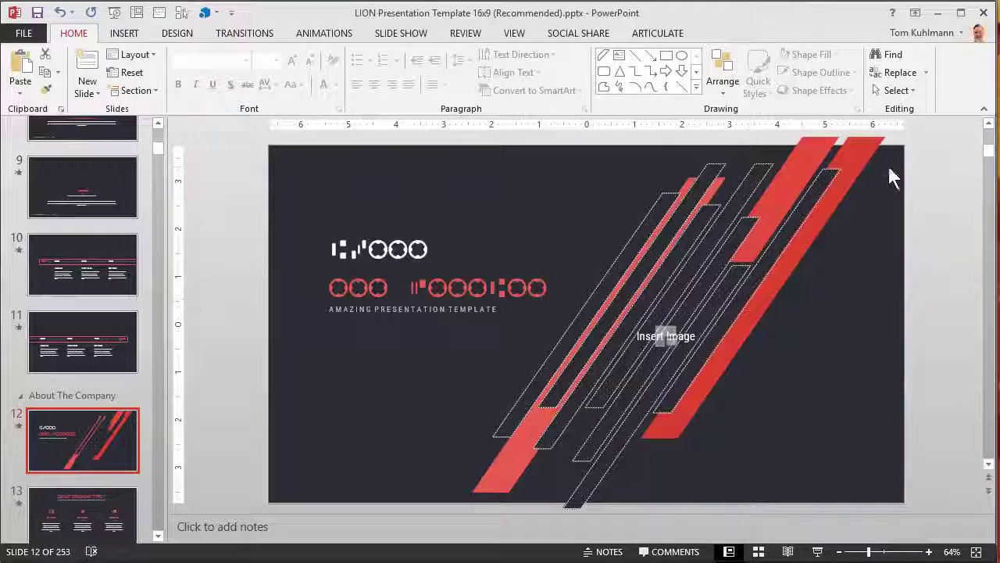
click(665, 344)
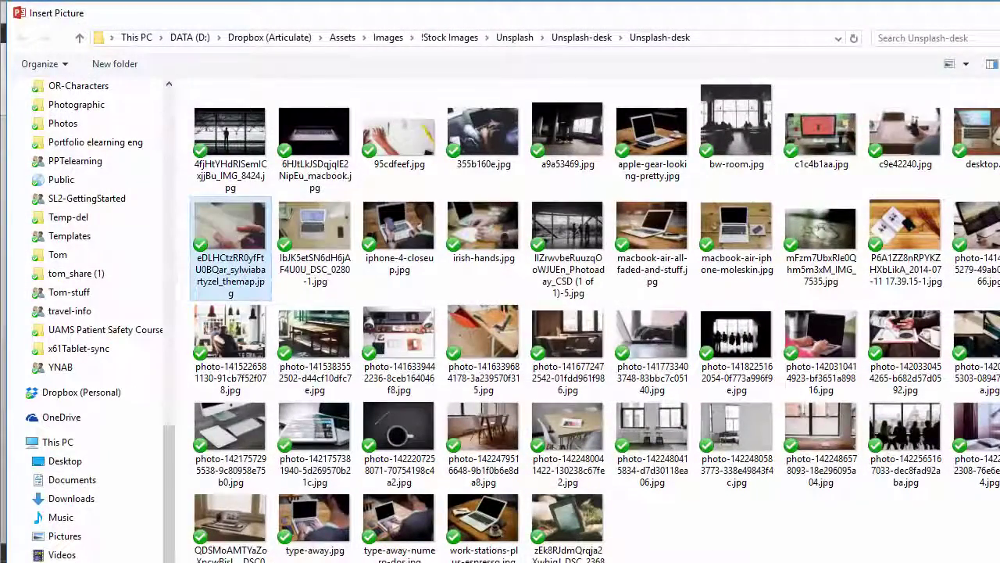
double_click(229, 235)
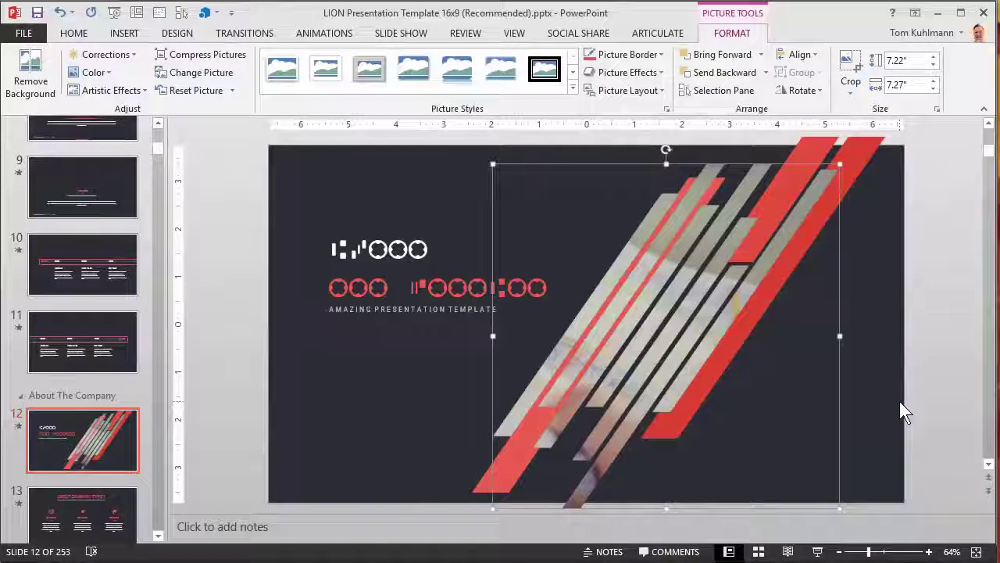